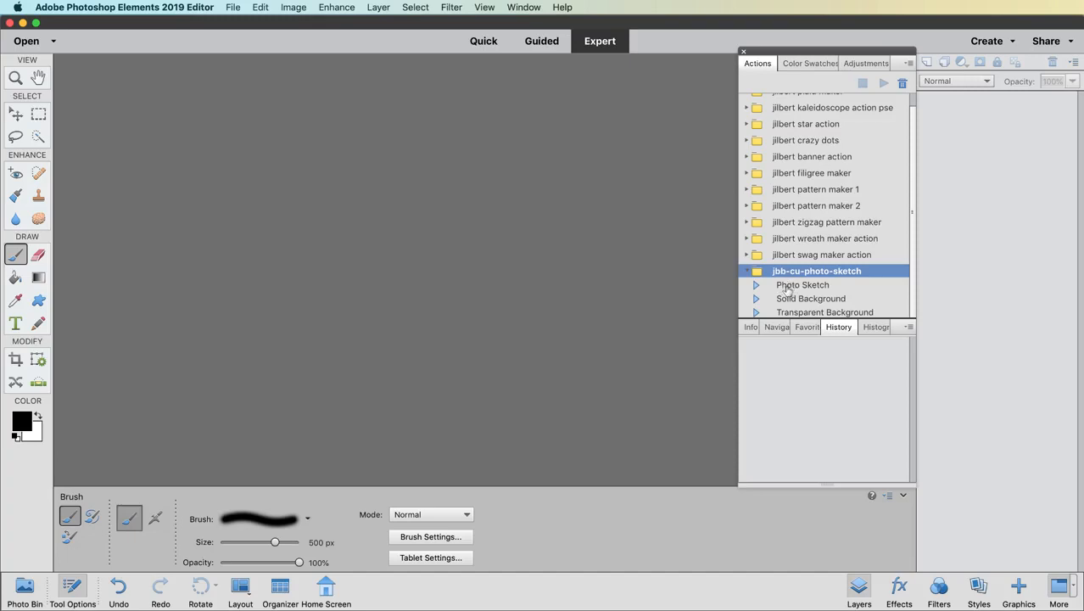
Step: Run the Photo Sketch action from the jbb-cu-photo-sketch set and let it create the 3600 x 3600 px document
{"action": "left_click", "coordinate": [786, 287]}
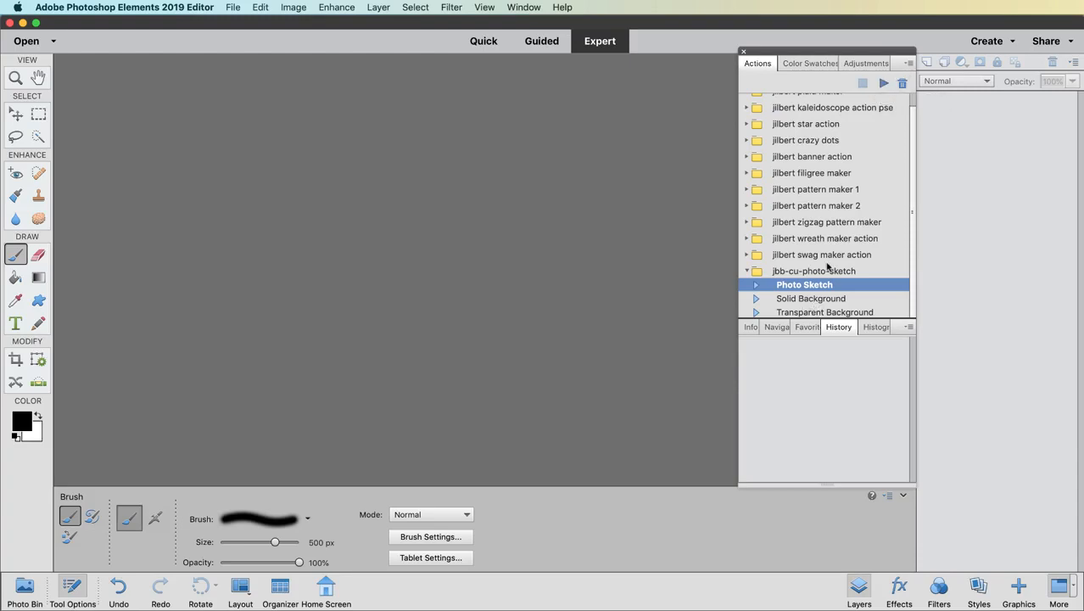
{"action": "left_click", "coordinate": [882, 85]}
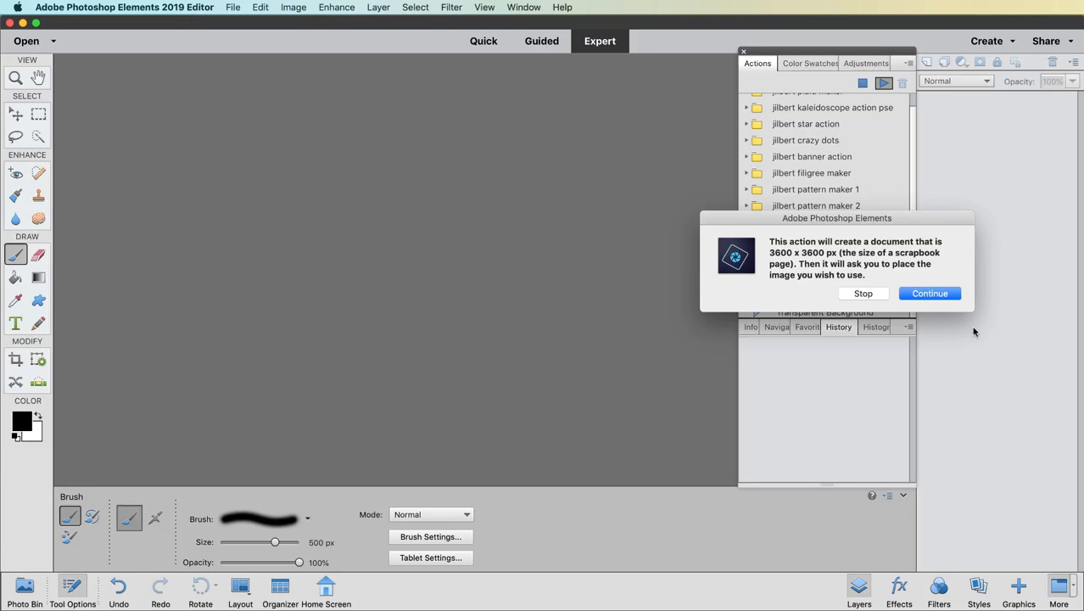
{"action": "left_click", "coordinate": [928, 294]}
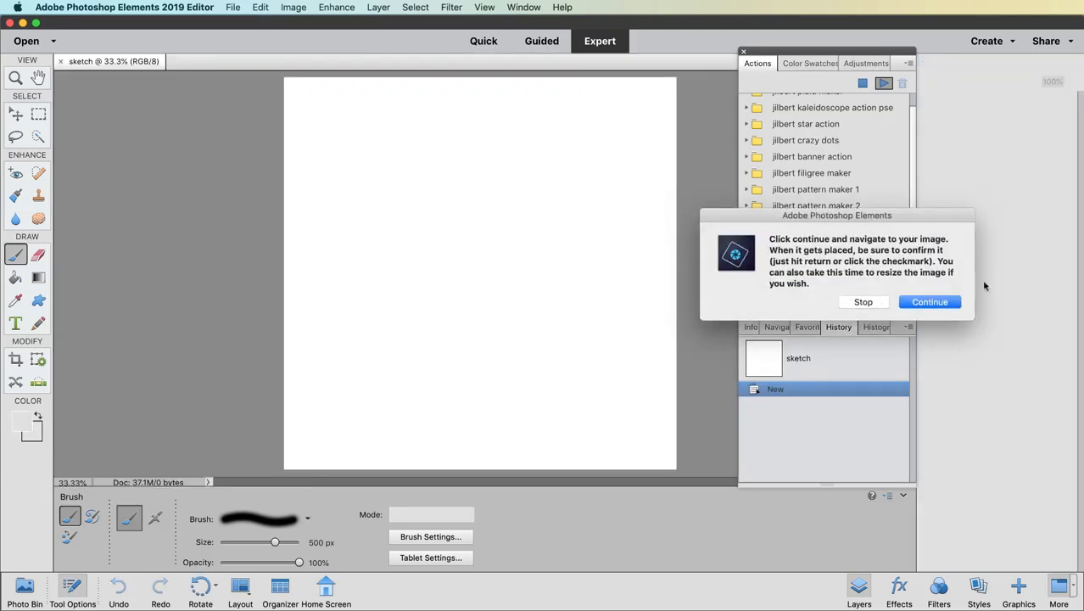
Step: Continue the action and place start-photo.jpg from the Desktop at its default size in the middle of the page
{"action": "left_click", "coordinate": [946, 306]}
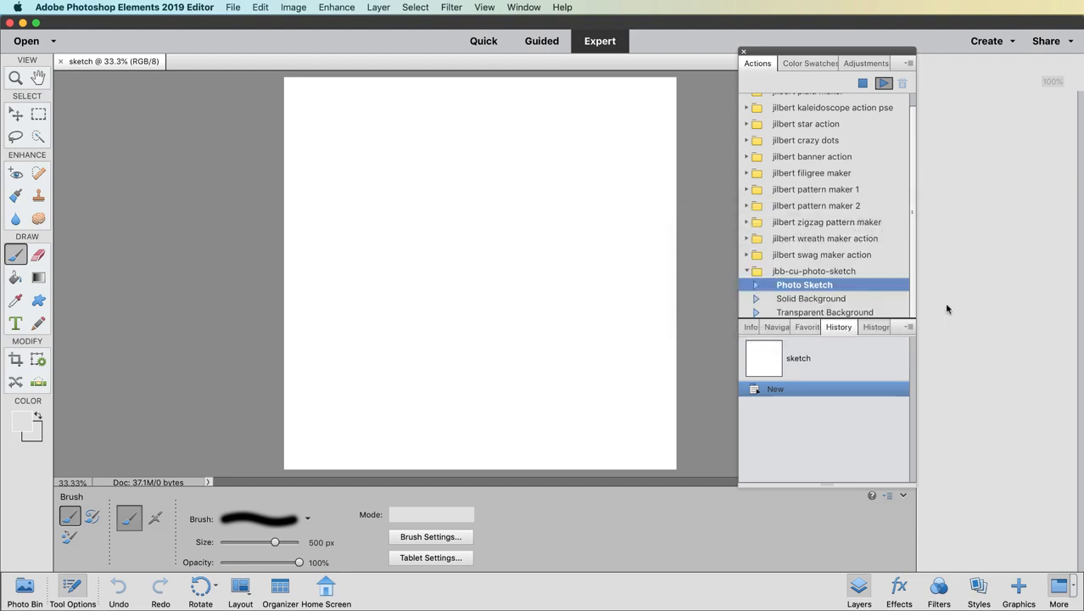
{"action": "scroll", "coordinate": [692, 258], "scroll_direction": "down", "scroll_amount": 5}
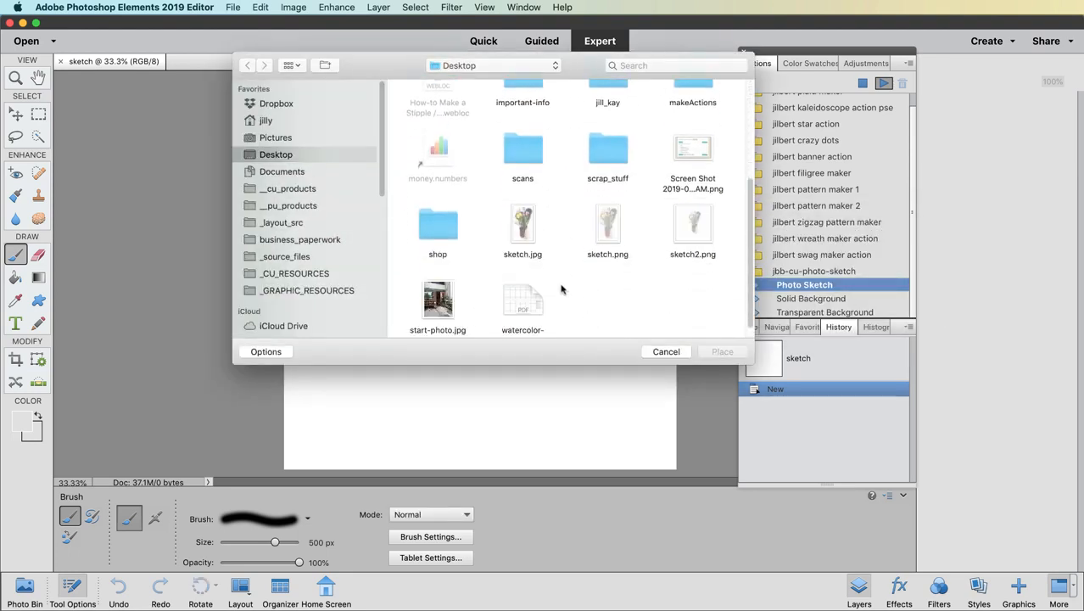
{"action": "left_click", "coordinate": [443, 298]}
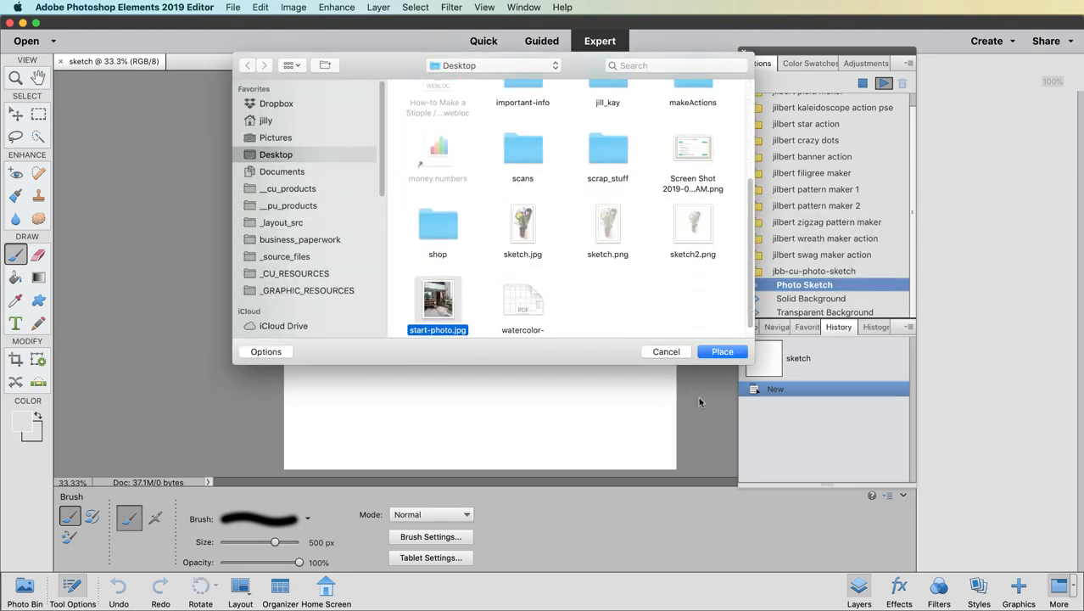
{"action": "left_click", "coordinate": [731, 352]}
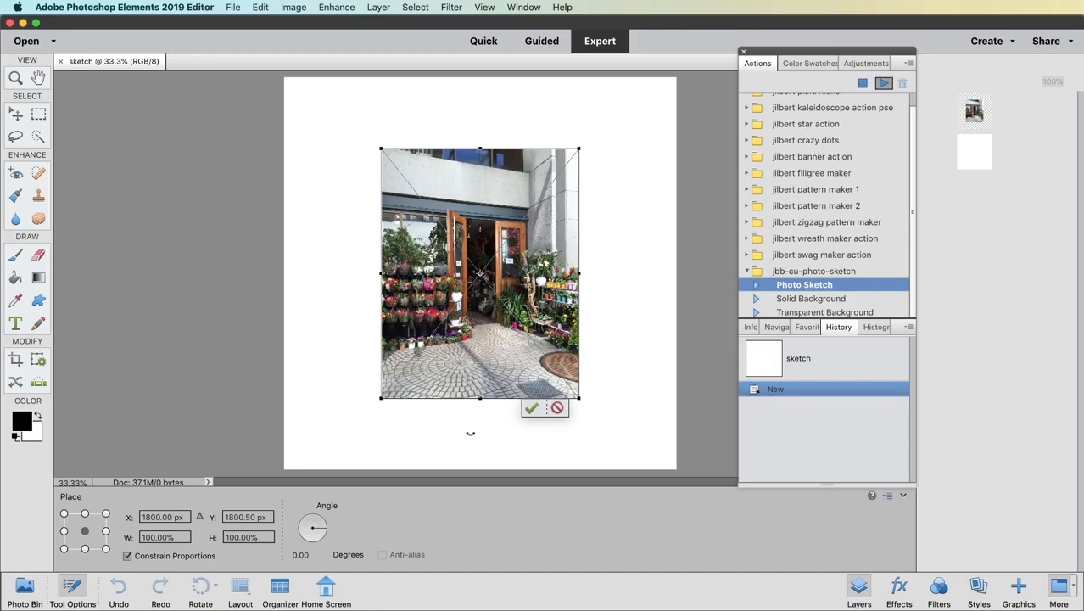
{"action": "left_click", "coordinate": [531, 408]}
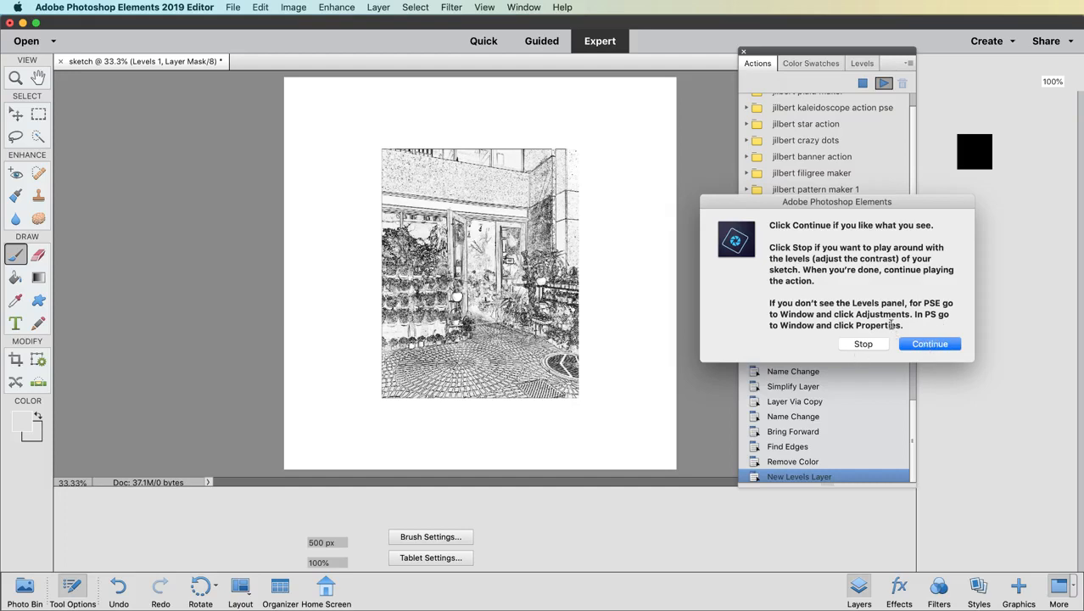
Step: Pause the action and adjust the sketch's Levels layer to a black input of 29 and a white input of 237
{"action": "left_click", "coordinate": [860, 347]}
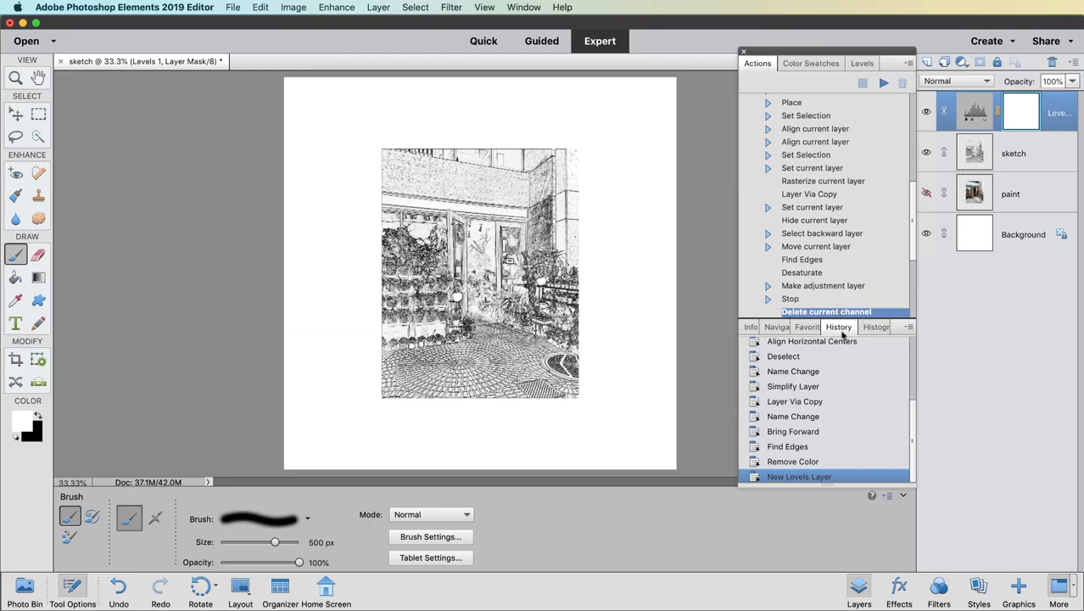
{"action": "left_click", "coordinate": [862, 64]}
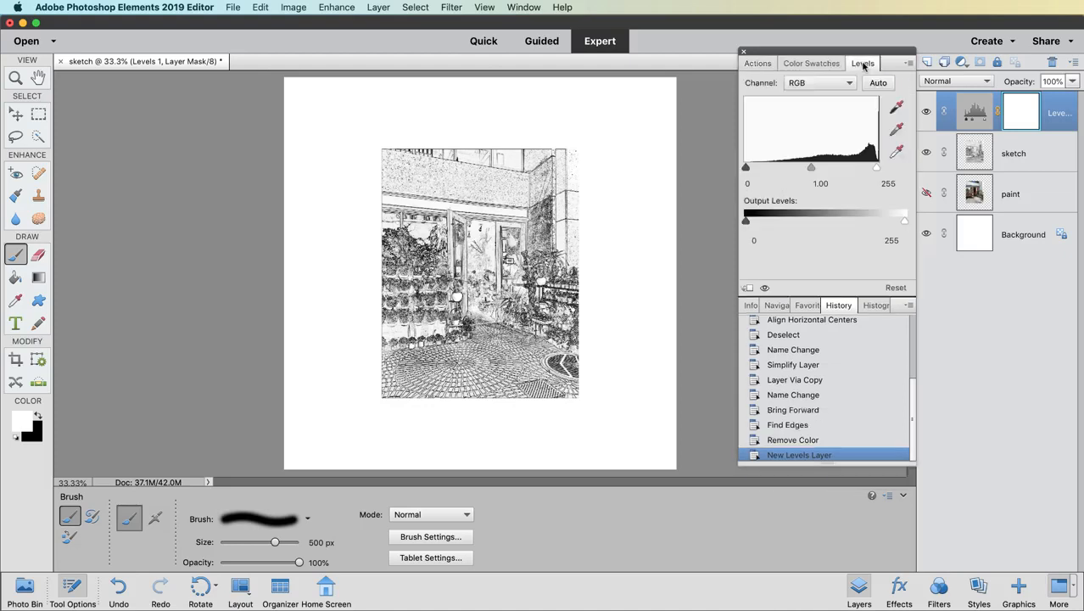
{"action": "mouse_move", "coordinate": [747, 168]}
{"action": "left_mouse_down"}
{"action": "mouse_move", "coordinate": [794, 164]}
{"action": "mouse_move", "coordinate": [764, 166]}
{"action": "mouse_move", "coordinate": [766, 150]}
{"action": "left_mouse_up"}
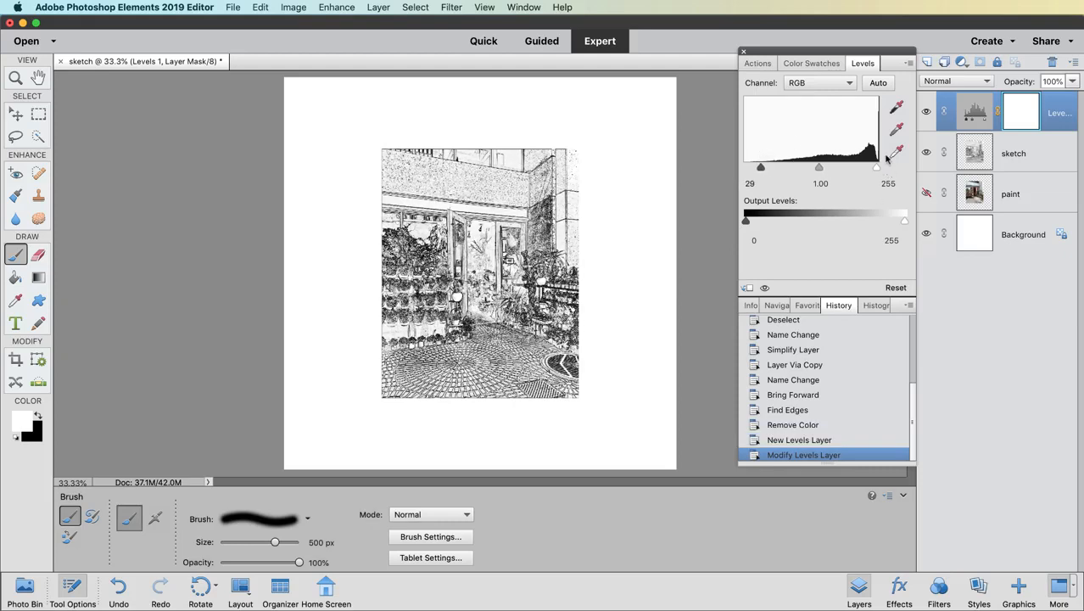
{"action": "left_click_drag", "start_coordinate": [877, 169], "coordinate": [869, 174]}
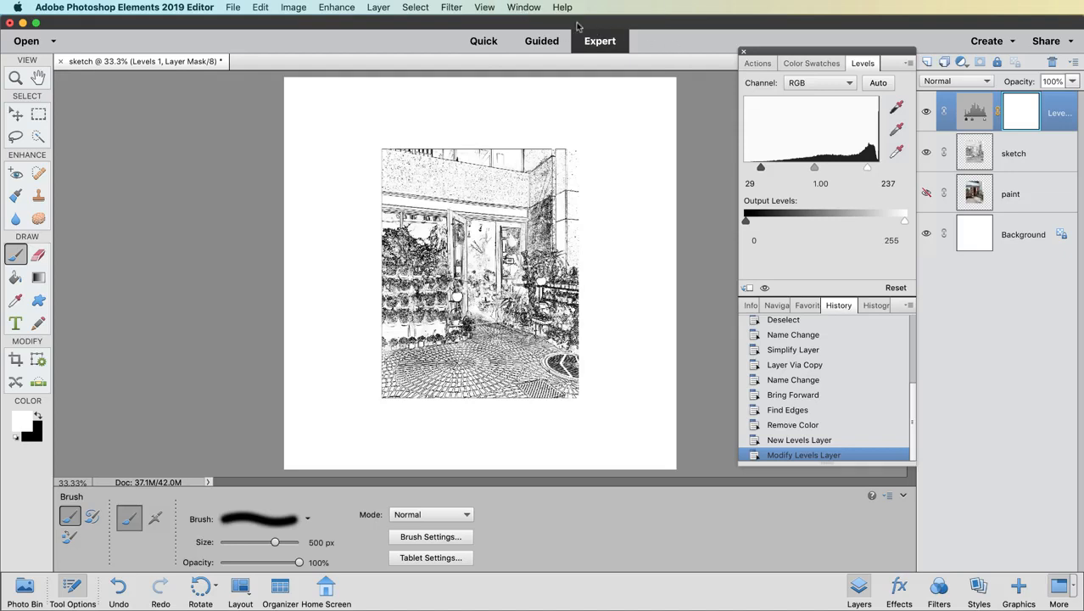
Step: Bring back the list of actions and resume Photo Sketch until the sketch layer has its black mask, stopping there for painting
{"action": "left_click", "coordinate": [528, 6]}
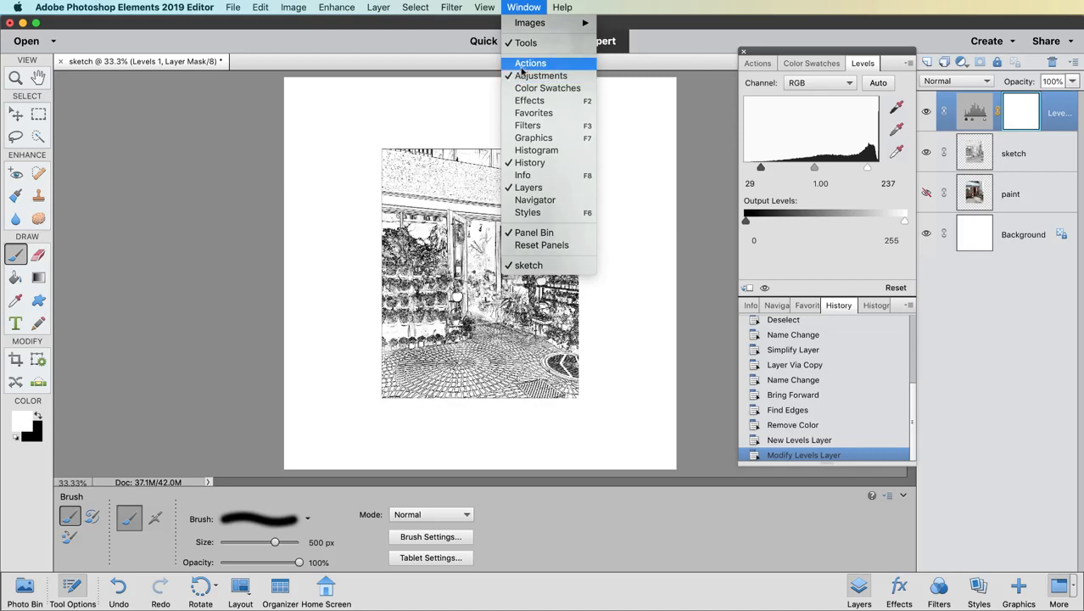
{"action": "left_click", "coordinate": [530, 64]}
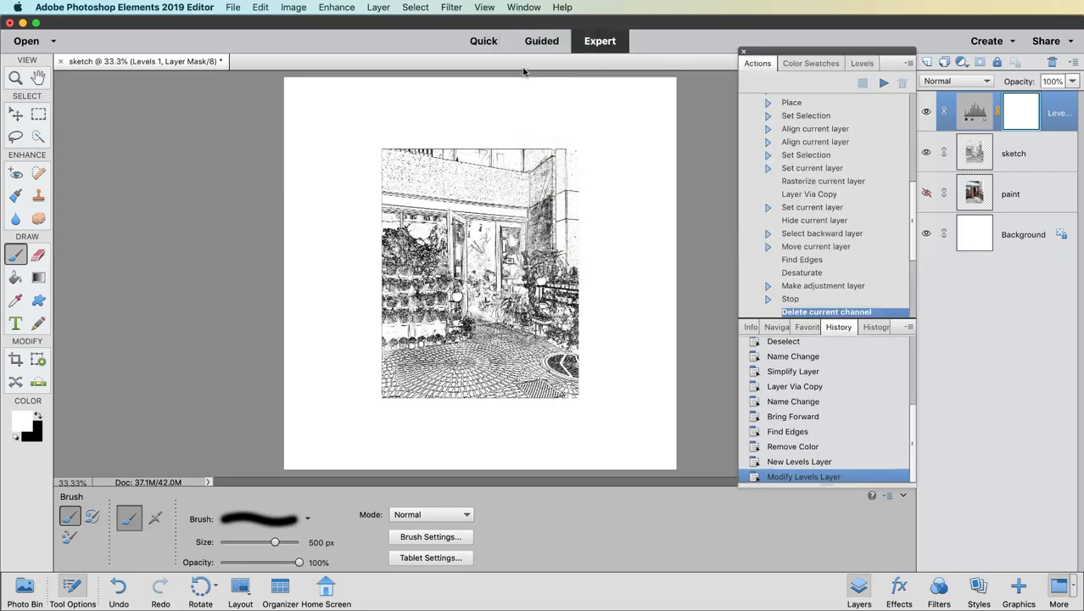
{"action": "left_click", "coordinate": [884, 82]}
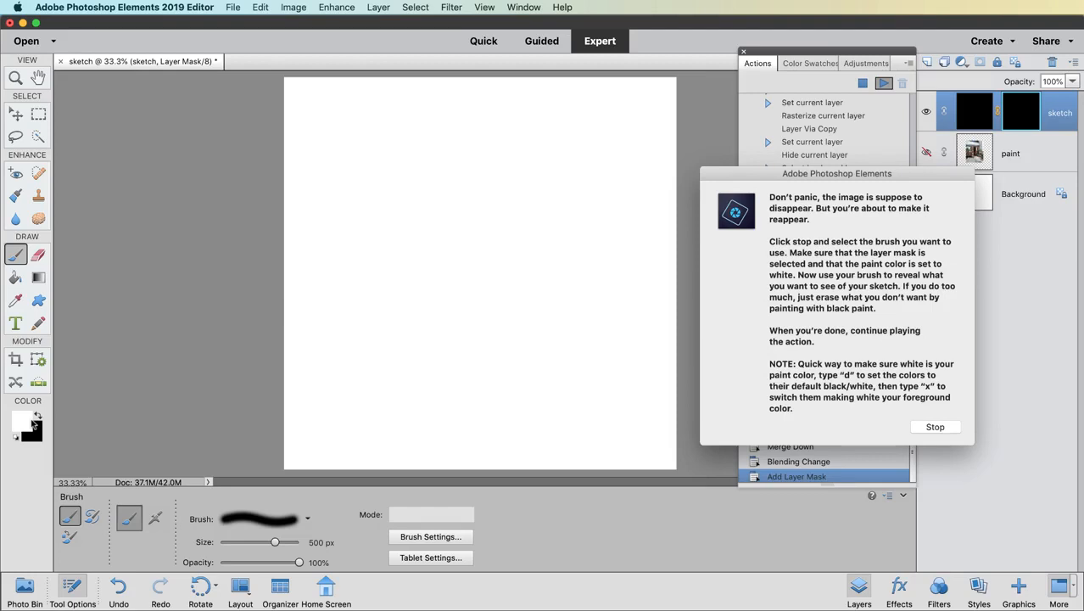
{"action": "left_click", "coordinate": [946, 428]}
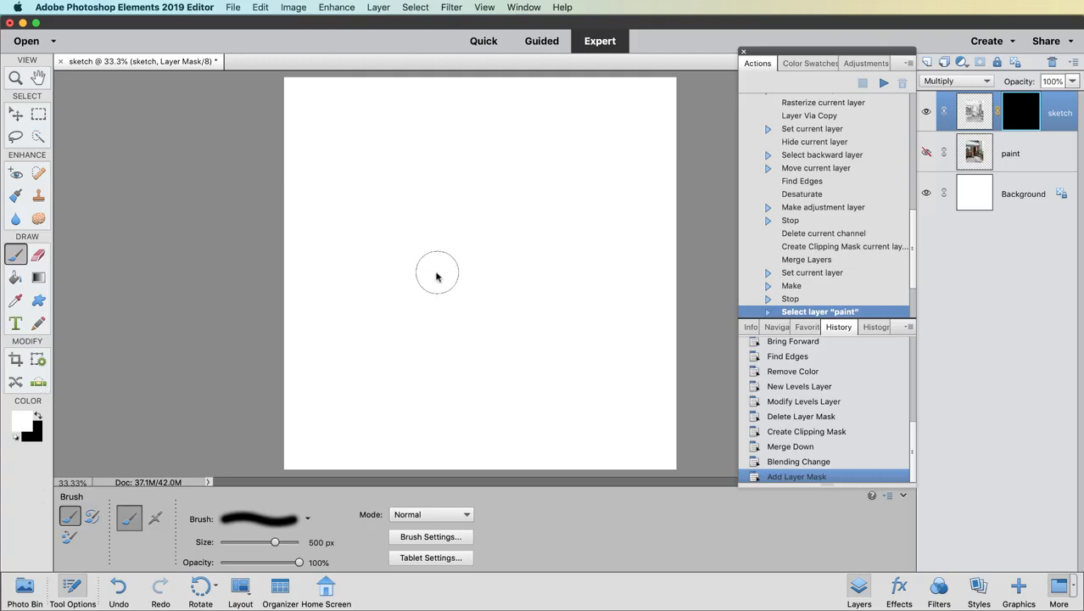
Step: Paint the sketch layer's mask with white to reveal the drawing, and soften its outer edges with black
{"action": "mouse_move", "coordinate": [497, 232]}
{"action": "left_mouse_down"}
{"action": "mouse_move", "coordinate": [486, 270]}
{"action": "mouse_move", "coordinate": [496, 236]}
{"action": "mouse_move", "coordinate": [527, 223]}
{"action": "mouse_move", "coordinate": [533, 246]}
{"action": "mouse_move", "coordinate": [499, 175]}
{"action": "mouse_move", "coordinate": [549, 191]}
{"action": "left_mouse_up"}
{"action": "mouse_move", "coordinate": [519, 231]}
{"action": "left_mouse_down"}
{"action": "mouse_move", "coordinate": [527, 302]}
{"action": "mouse_move", "coordinate": [545, 294]}
{"action": "mouse_move", "coordinate": [506, 320]}
{"action": "mouse_move", "coordinate": [468, 380]}
{"action": "mouse_move", "coordinate": [476, 401]}
{"action": "mouse_move", "coordinate": [499, 371]}
{"action": "mouse_move", "coordinate": [525, 367]}
{"action": "mouse_move", "coordinate": [458, 236]}
{"action": "mouse_move", "coordinate": [495, 170]}
{"action": "mouse_move", "coordinate": [386, 151]}
{"action": "left_mouse_up"}
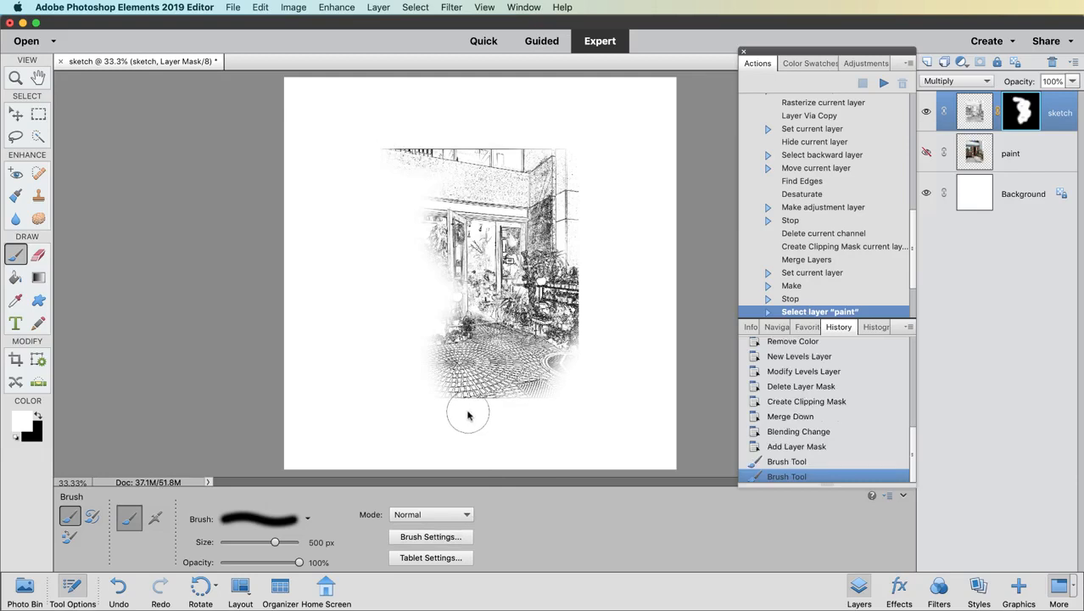
{"action": "key", "text": "x"}
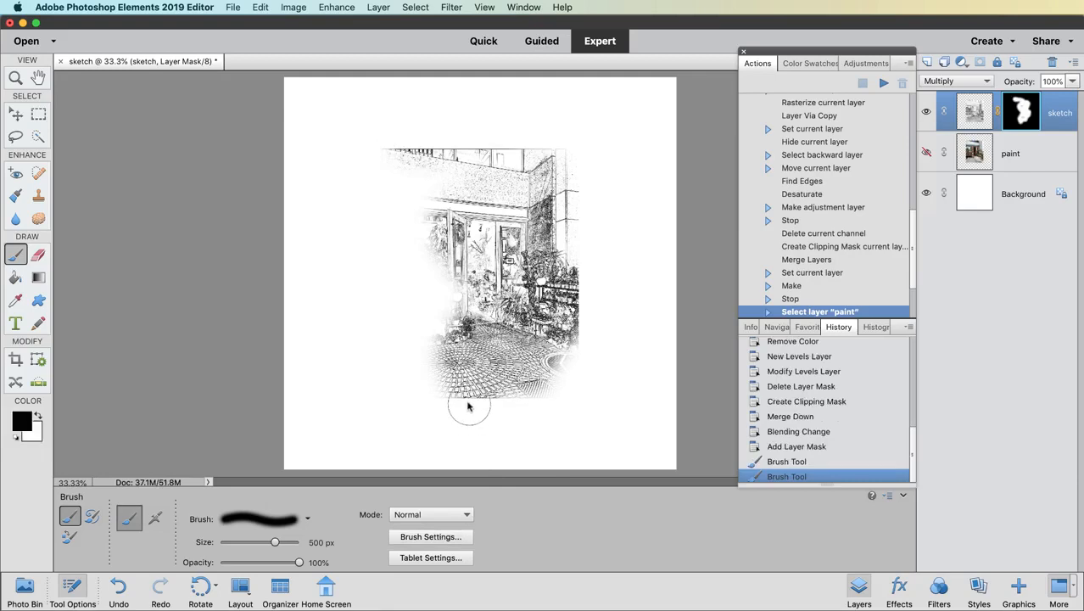
{"action": "mouse_move", "coordinate": [451, 403]}
{"action": "left_mouse_down"}
{"action": "mouse_move", "coordinate": [529, 395]}
{"action": "mouse_move", "coordinate": [581, 363]}
{"action": "mouse_move", "coordinate": [588, 314]}
{"action": "mouse_move", "coordinate": [592, 139]}
{"action": "mouse_move", "coordinate": [431, 121]}
{"action": "mouse_move", "coordinate": [395, 131]}
{"action": "mouse_move", "coordinate": [449, 132]}
{"action": "mouse_move", "coordinate": [469, 84]}
{"action": "left_mouse_up"}
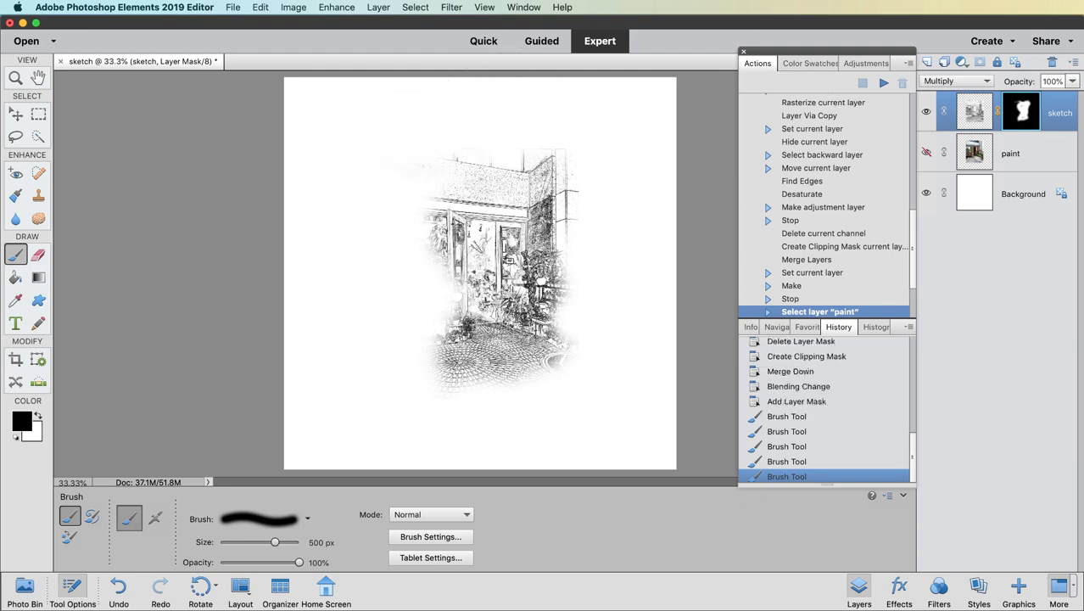
Step: Resume the action to mask the paint layer, and paint that mask white over the doorway and flowers to reveal the photo
{"action": "left_click", "coordinate": [883, 83]}
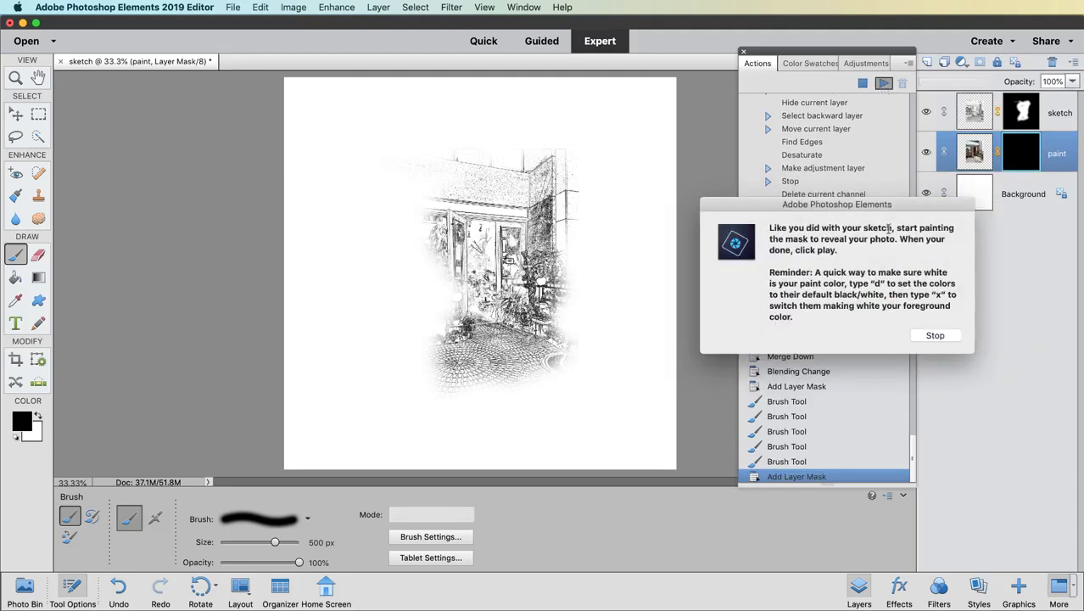
{"action": "left_click", "coordinate": [935, 338]}
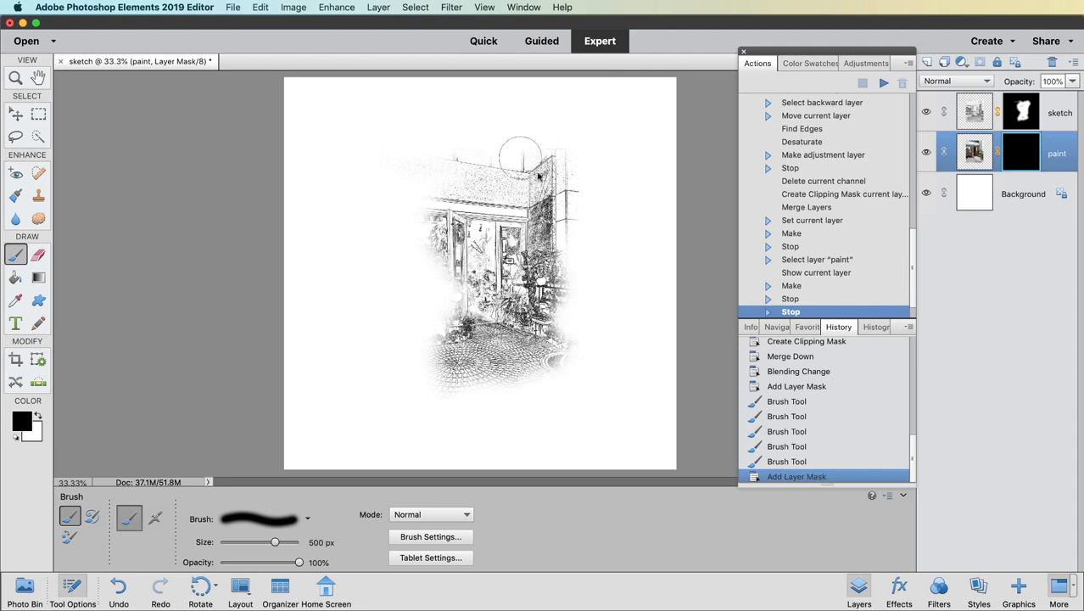
{"action": "mouse_move", "coordinate": [520, 157]}
{"action": "left_mouse_down"}
{"action": "mouse_move", "coordinate": [485, 391]}
{"action": "mouse_move", "coordinate": [422, 328]}
{"action": "mouse_move", "coordinate": [453, 214]}
{"action": "mouse_move", "coordinate": [493, 172]}
{"action": "left_mouse_up"}
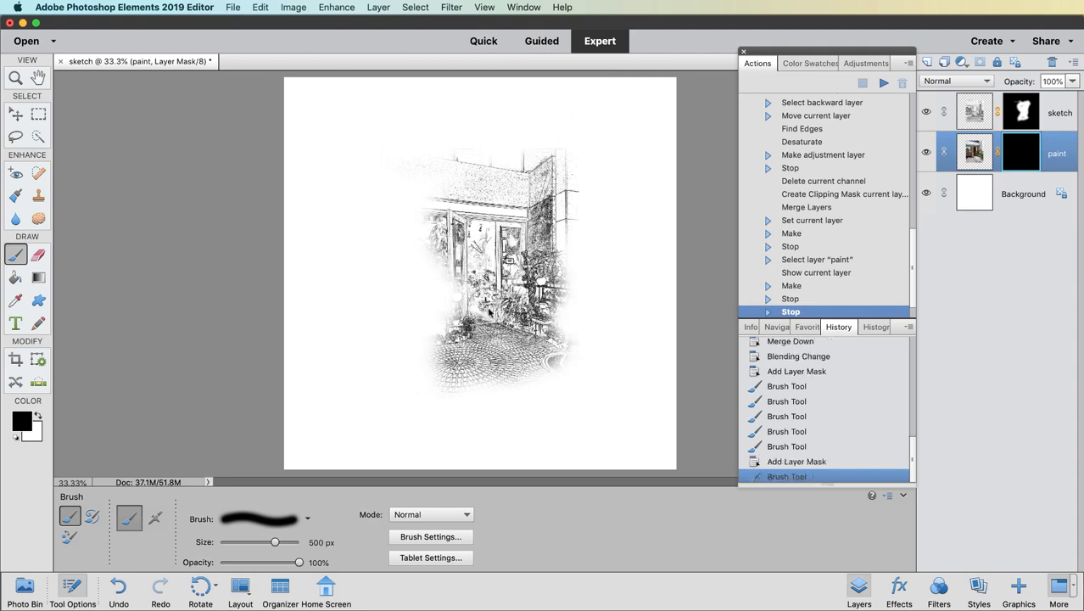
{"action": "key", "text": "x"}
{"action": "mouse_move", "coordinate": [511, 265]}
{"action": "left_mouse_down"}
{"action": "mouse_move", "coordinate": [547, 271]}
{"action": "mouse_move", "coordinate": [514, 199]}
{"action": "mouse_move", "coordinate": [500, 275]}
{"action": "mouse_move", "coordinate": [454, 318]}
{"action": "left_mouse_up"}
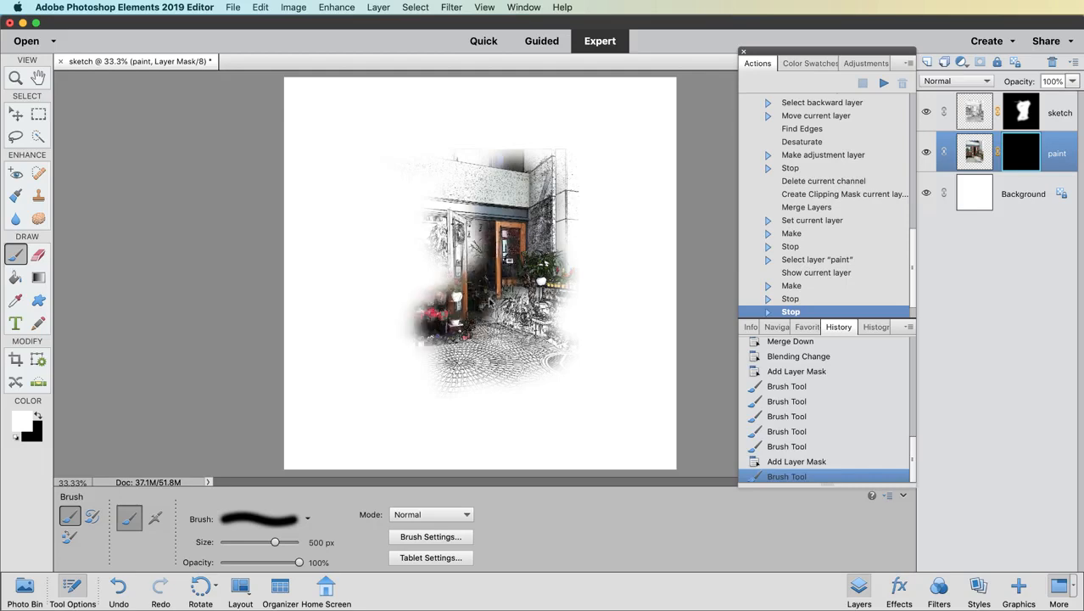
{"action": "mouse_move", "coordinate": [483, 285]}
{"action": "left_mouse_down"}
{"action": "mouse_move", "coordinate": [496, 327]}
{"action": "mouse_move", "coordinate": [542, 357]}
{"action": "mouse_move", "coordinate": [445, 200]}
{"action": "mouse_move", "coordinate": [485, 202]}
{"action": "mouse_move", "coordinate": [496, 191]}
{"action": "left_mouse_up"}
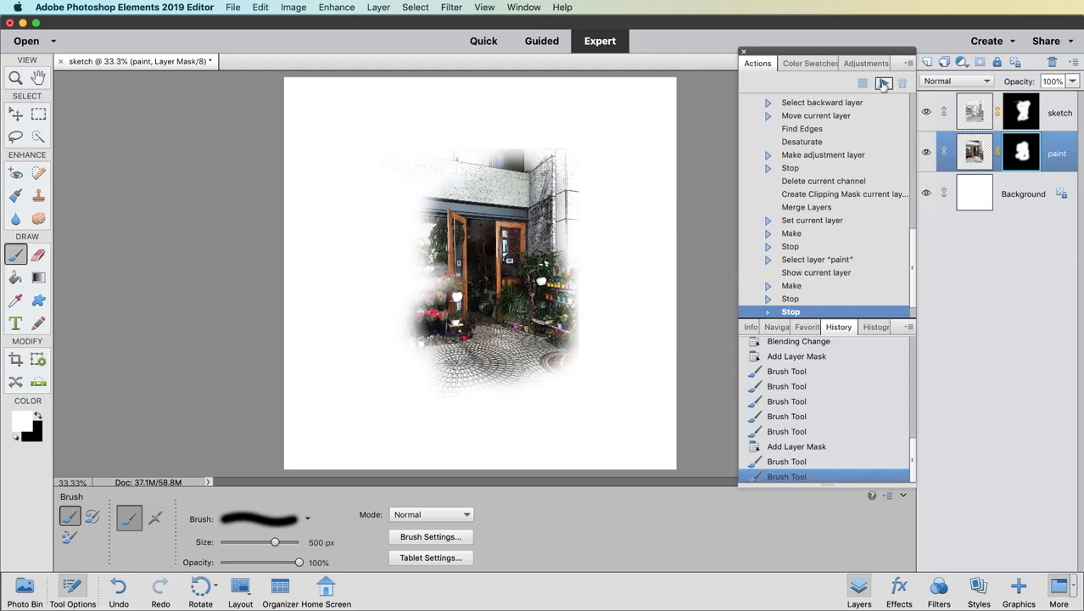
Step: Play the Photo Sketch action to its final stop and collapse its list of commands
{"action": "left_click", "coordinate": [883, 85]}
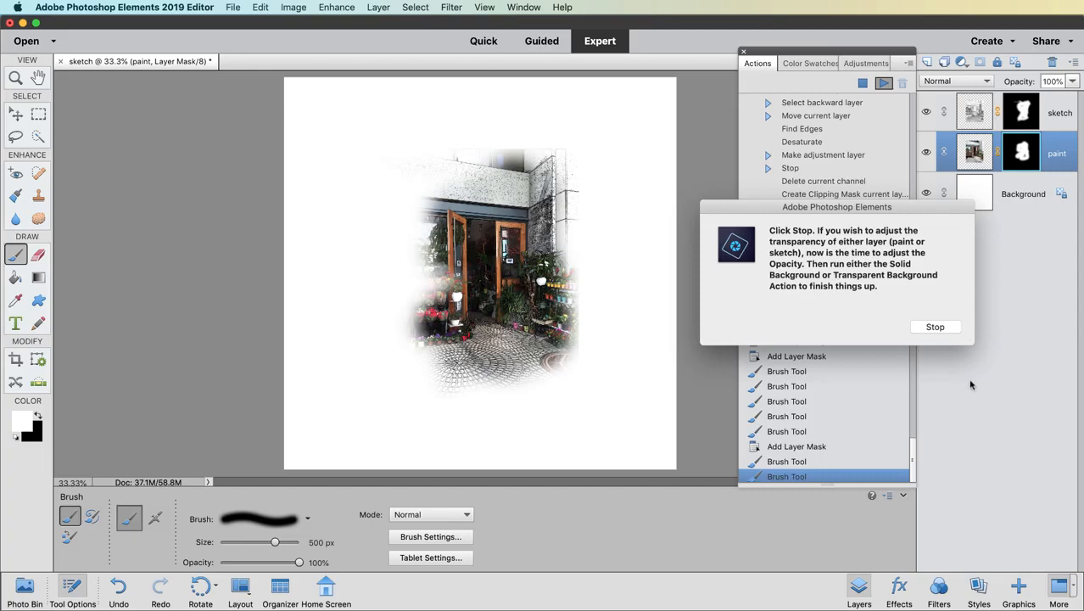
{"action": "left_click", "coordinate": [937, 328]}
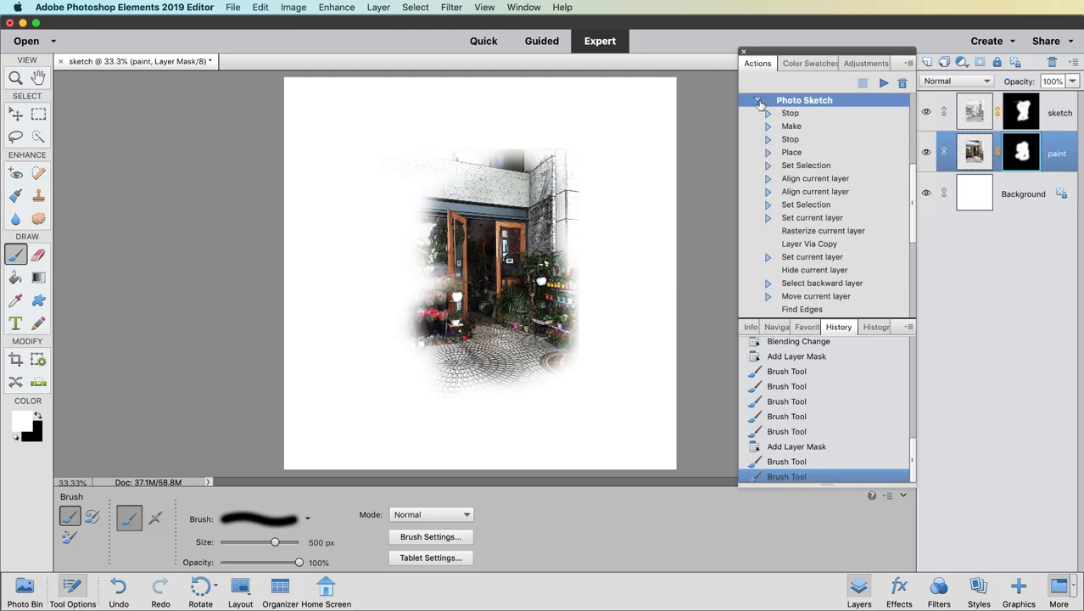
{"action": "left_click", "coordinate": [758, 101]}
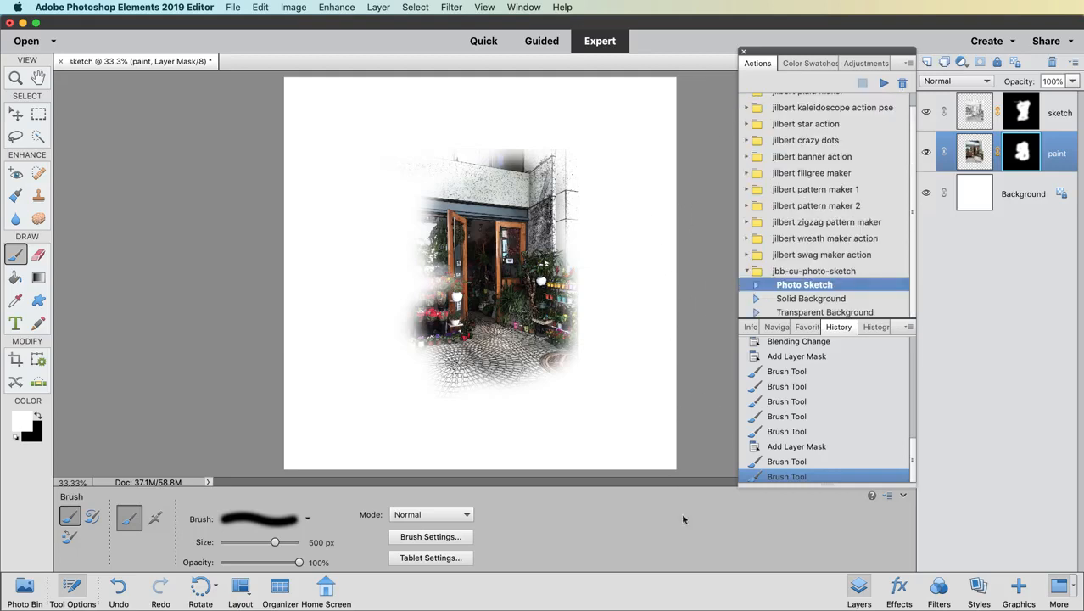
Step: Run the Solid Background action and save the flattened image to the Desktop as sketch21.jpg, JPEG quality 10, Baseline Optimized
{"action": "left_click", "coordinate": [793, 300]}
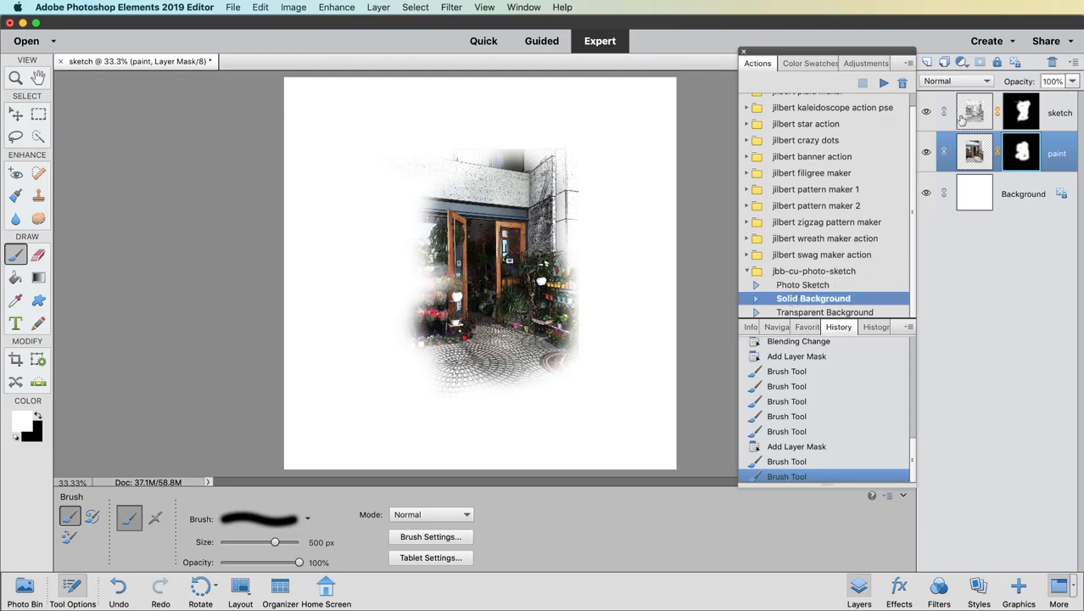
{"action": "left_click", "coordinate": [883, 83]}
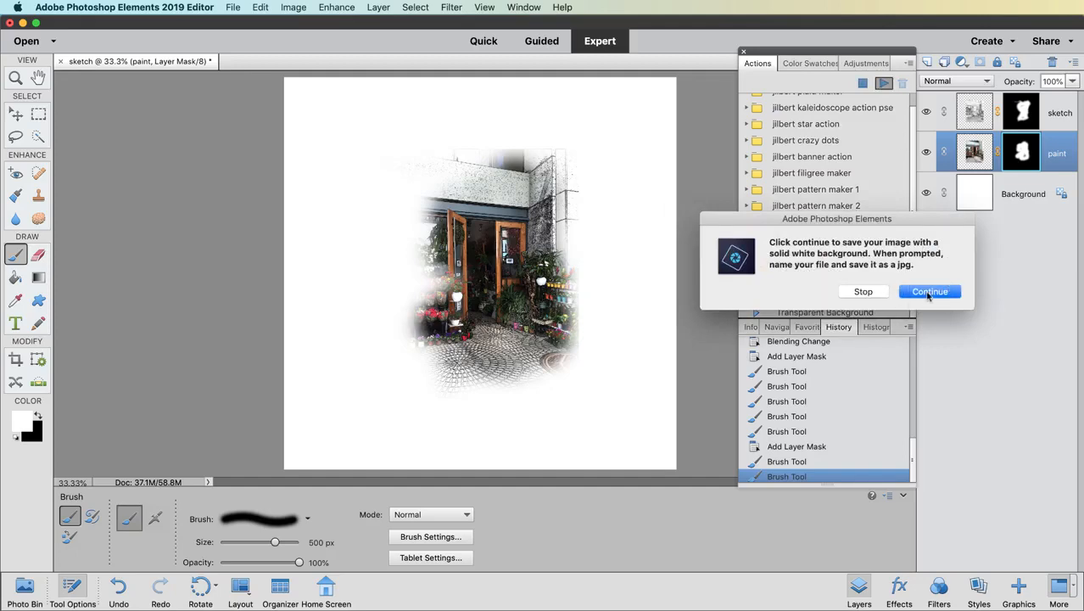
{"action": "left_click", "coordinate": [929, 291]}
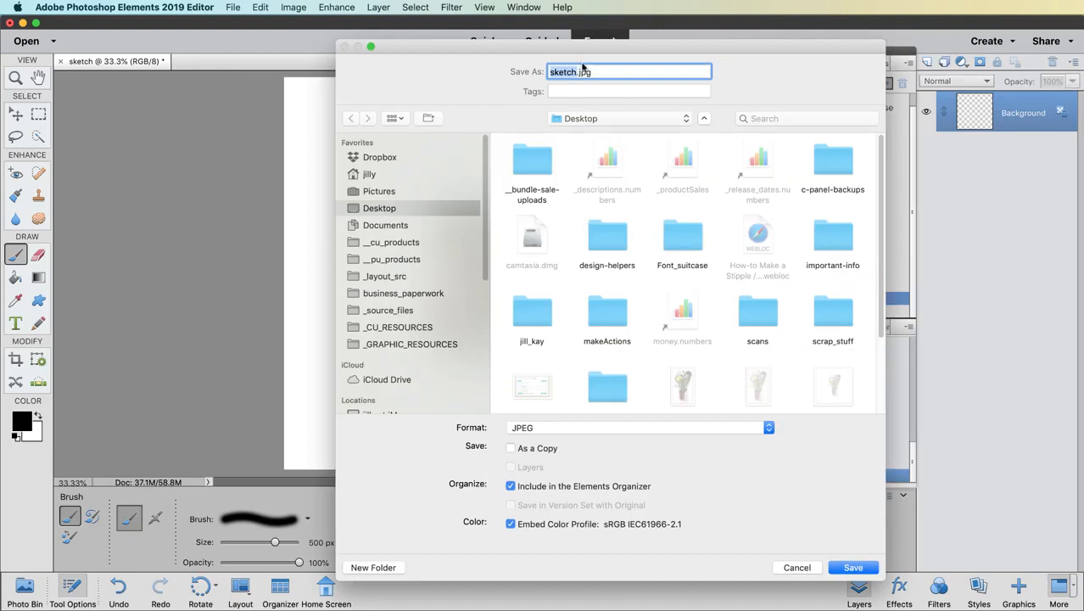
{"action": "left_click", "coordinate": [577, 72]}
{"action": "type", "text": "21"}
{"action": "left_click", "coordinate": [852, 567]}
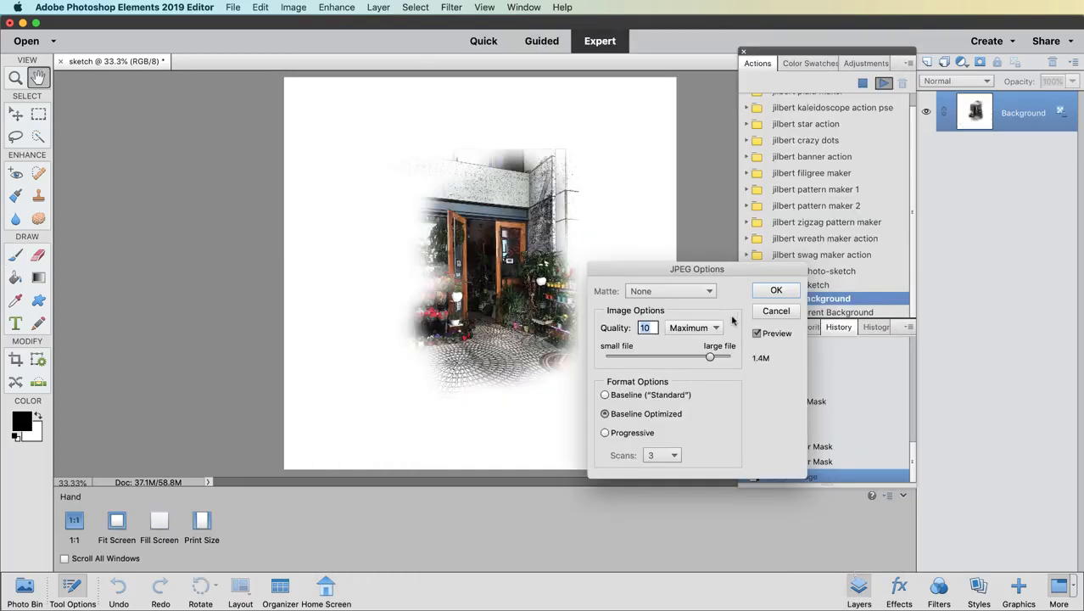
{"action": "left_click", "coordinate": [772, 294]}
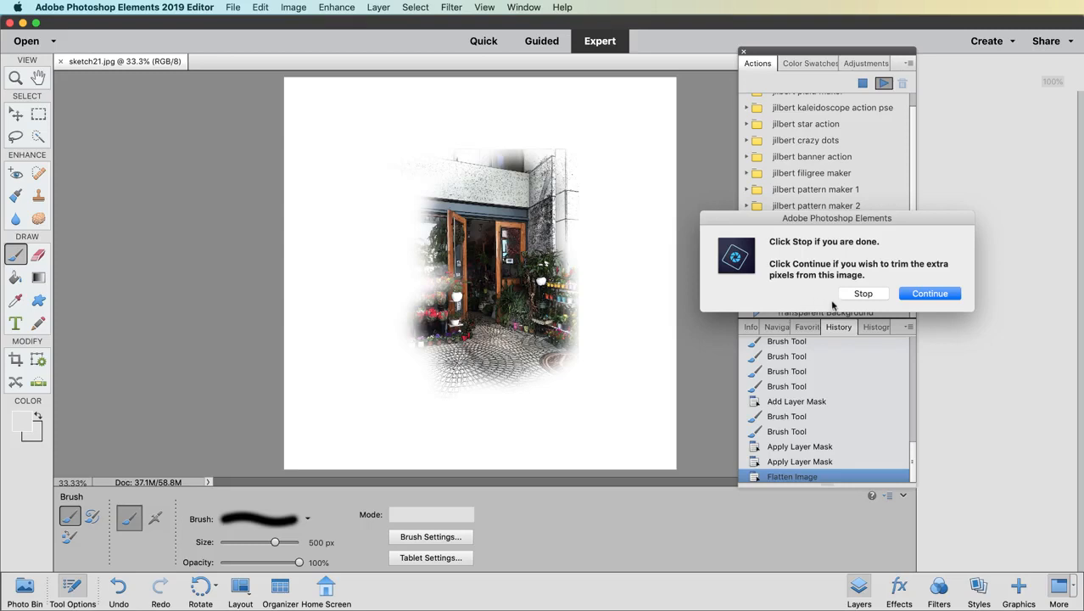
Step: Continue the action to trim the extra pixels, save the image to the Desktop as sketch22.jpg at JPEG quality 10, Baseline Optimized, and end the action
{"action": "left_click", "coordinate": [934, 297]}
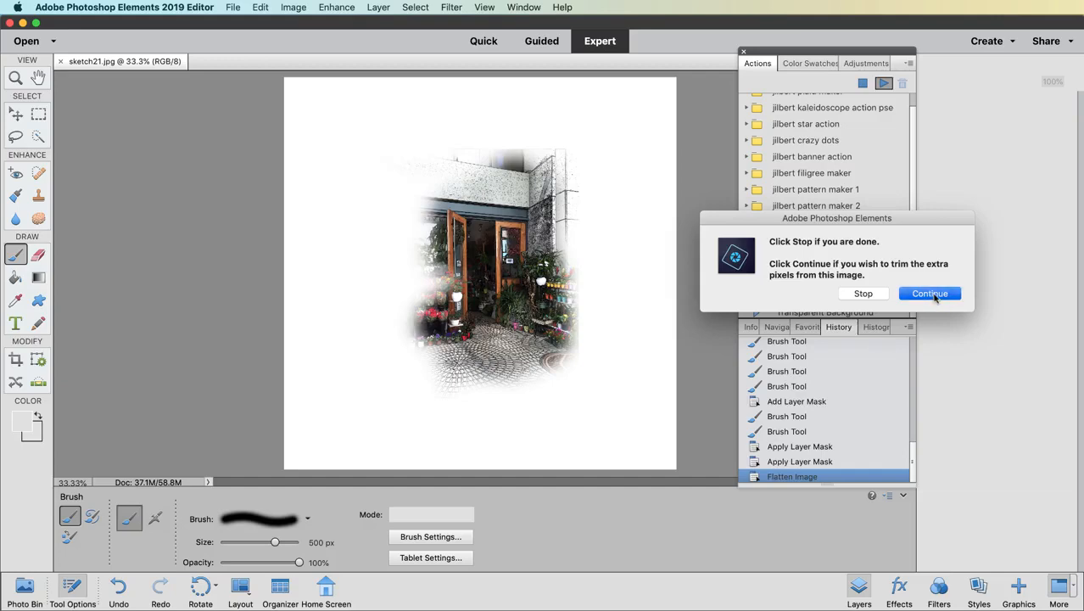
{"action": "left_click", "coordinate": [931, 294]}
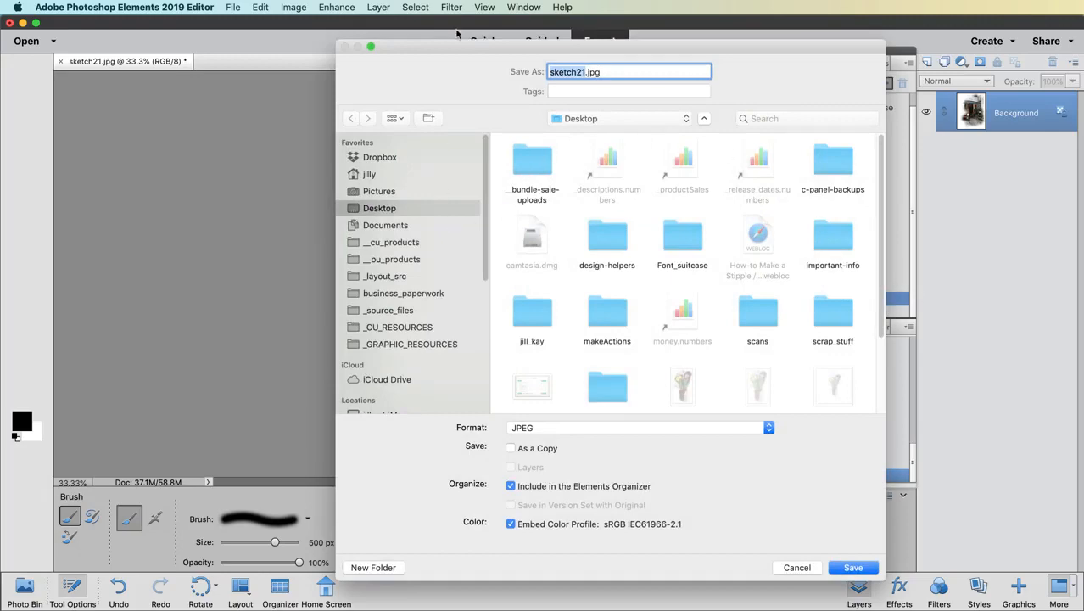
{"action": "left_click_drag", "start_coordinate": [431, 47], "coordinate": [545, 56]}
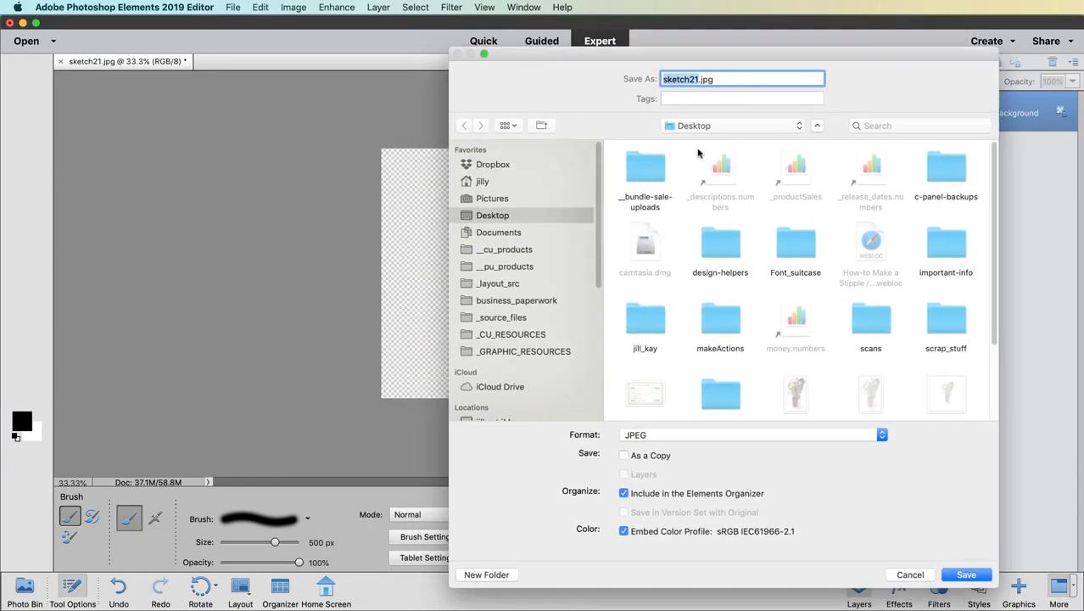
{"action": "key", "text": "Right"}
{"action": "key", "text": "BackSpace"}
{"action": "type", "text": "2"}
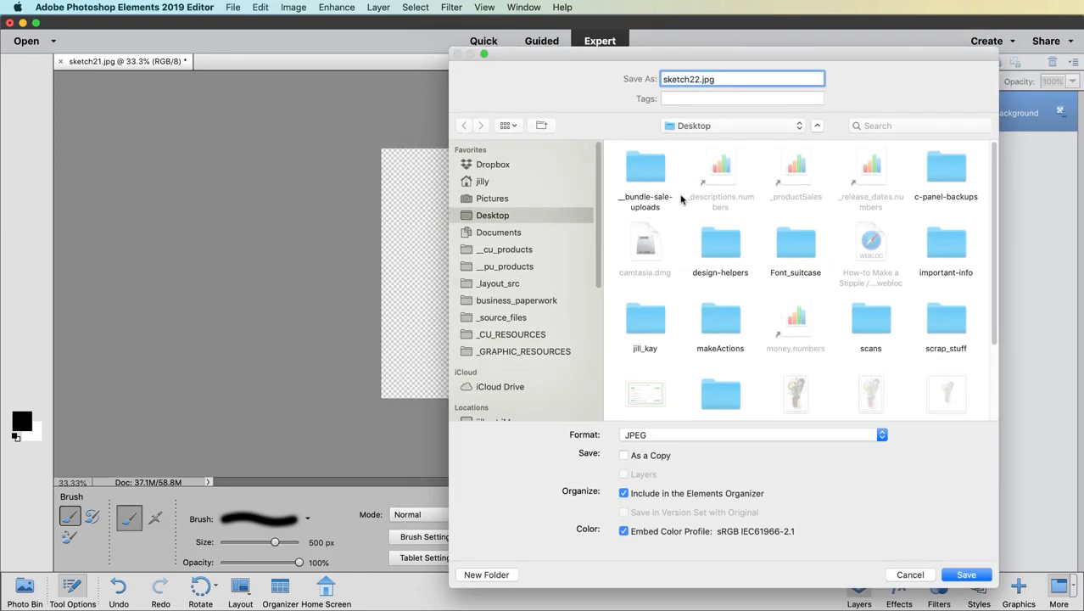
{"action": "left_click", "coordinate": [966, 576]}
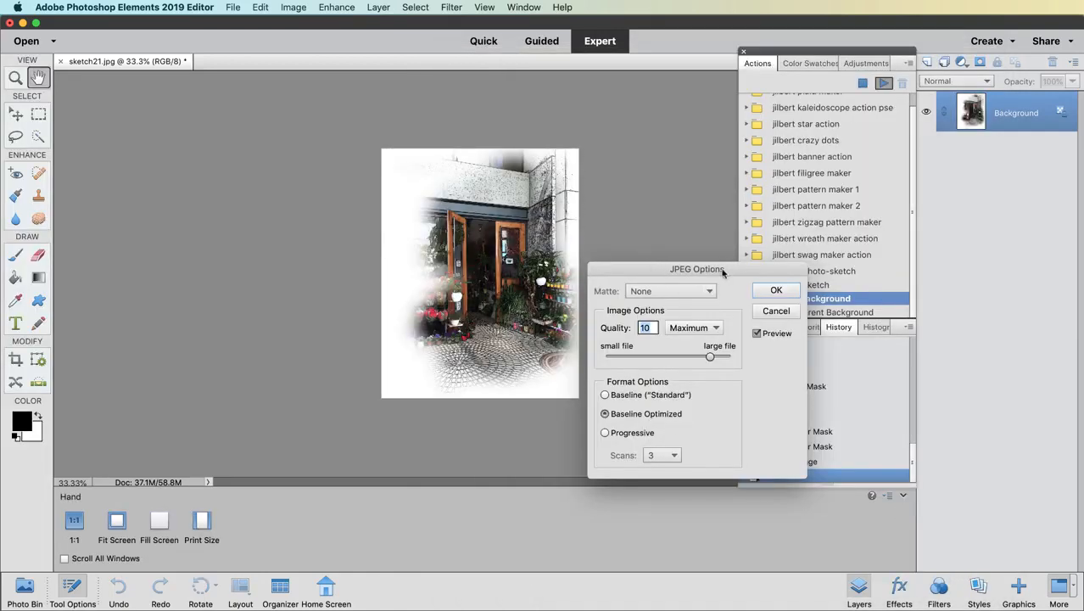
{"action": "left_click", "coordinate": [773, 290]}
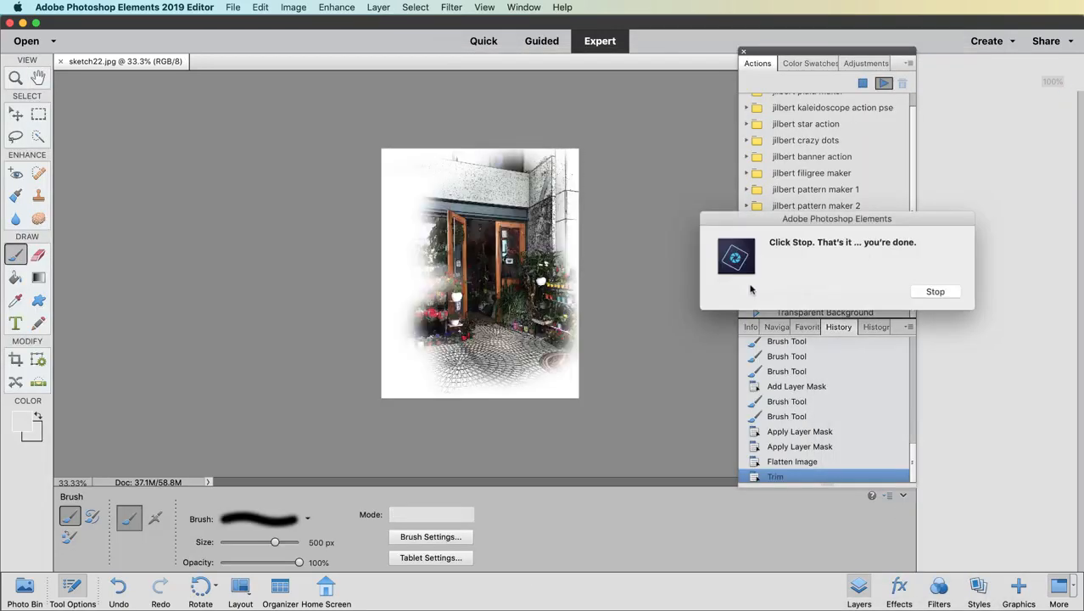
{"action": "left_click", "coordinate": [940, 293]}
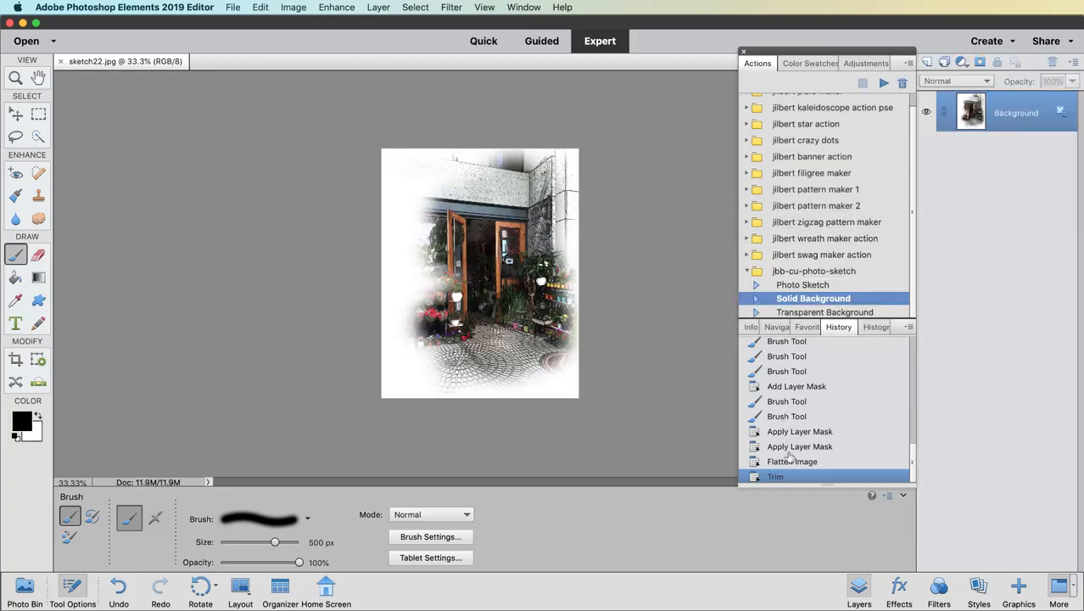
Step: Revert the image in its history to the last brush stroke before the layer masks were applied
{"action": "scroll", "coordinate": [794, 403], "scroll_direction": "up", "scroll_amount": 5}
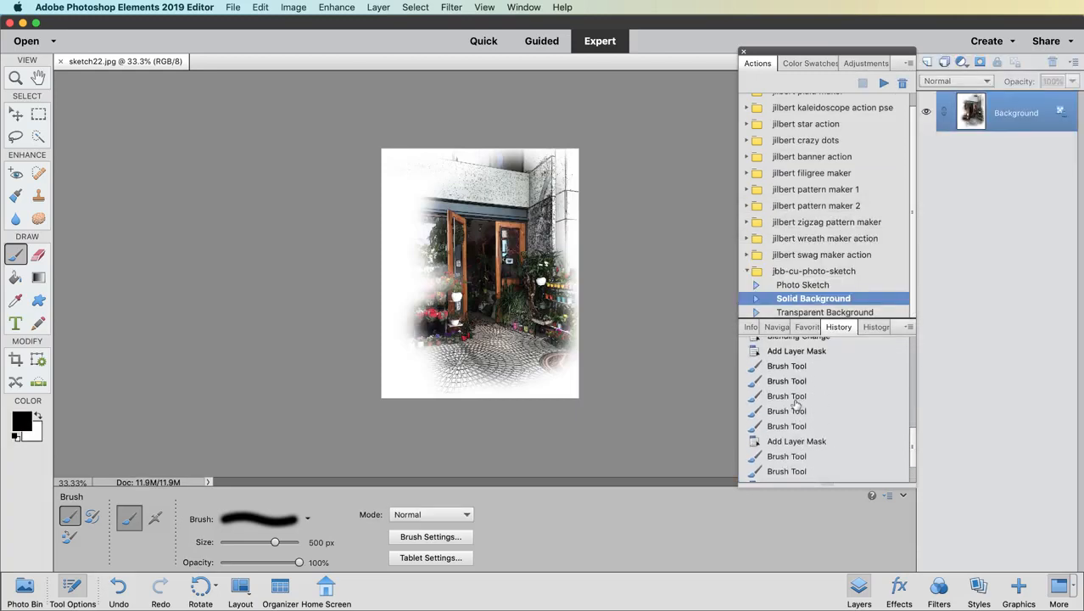
{"action": "scroll", "coordinate": [795, 404], "scroll_direction": "up", "scroll_amount": 4}
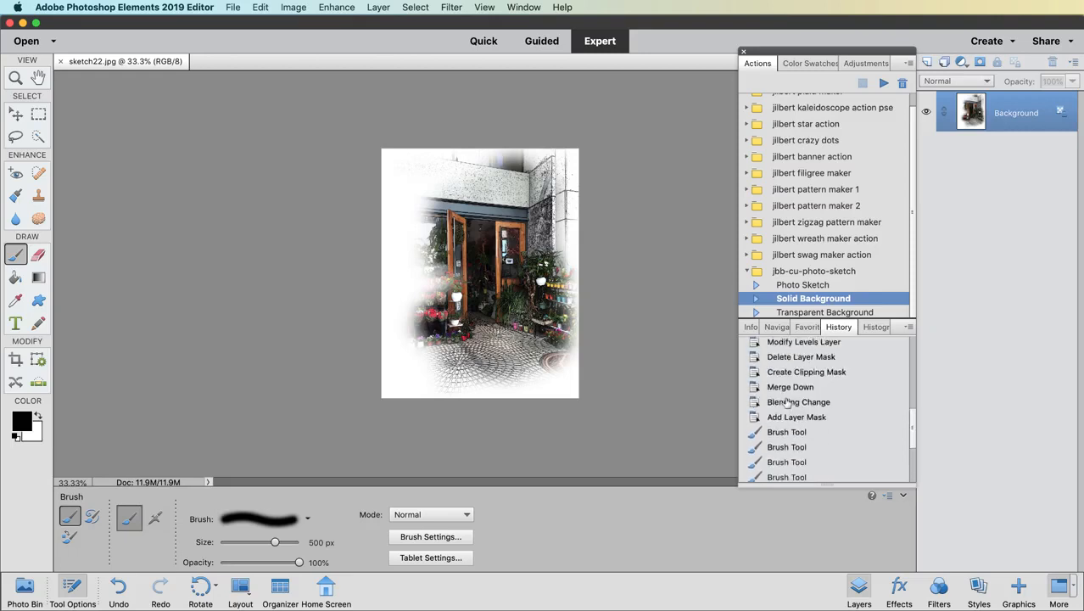
{"action": "left_click", "coordinate": [788, 403]}
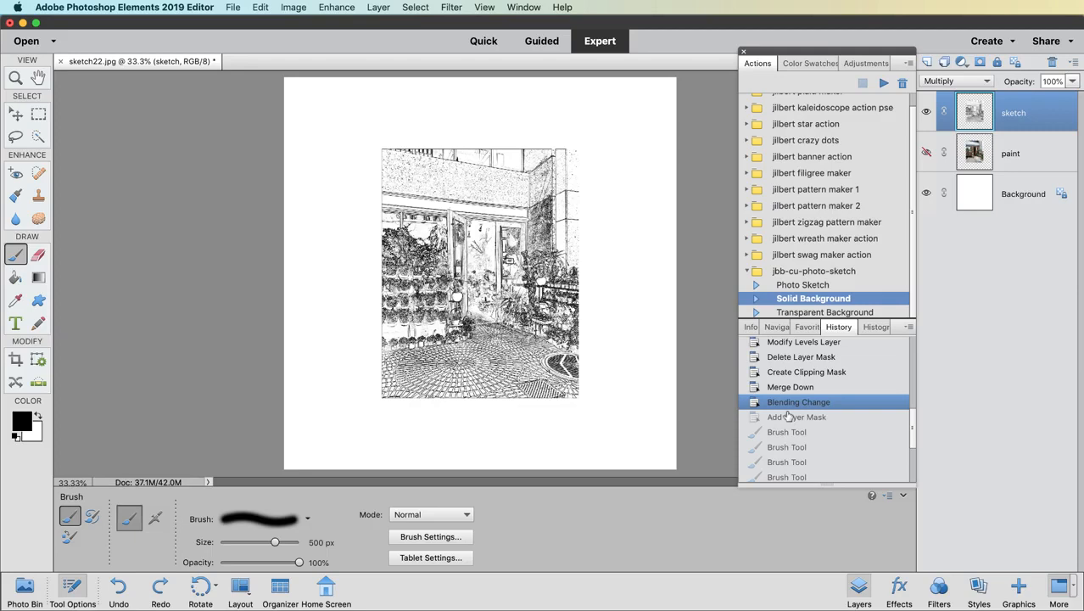
{"action": "scroll", "coordinate": [787, 415], "scroll_direction": "down", "scroll_amount": 5}
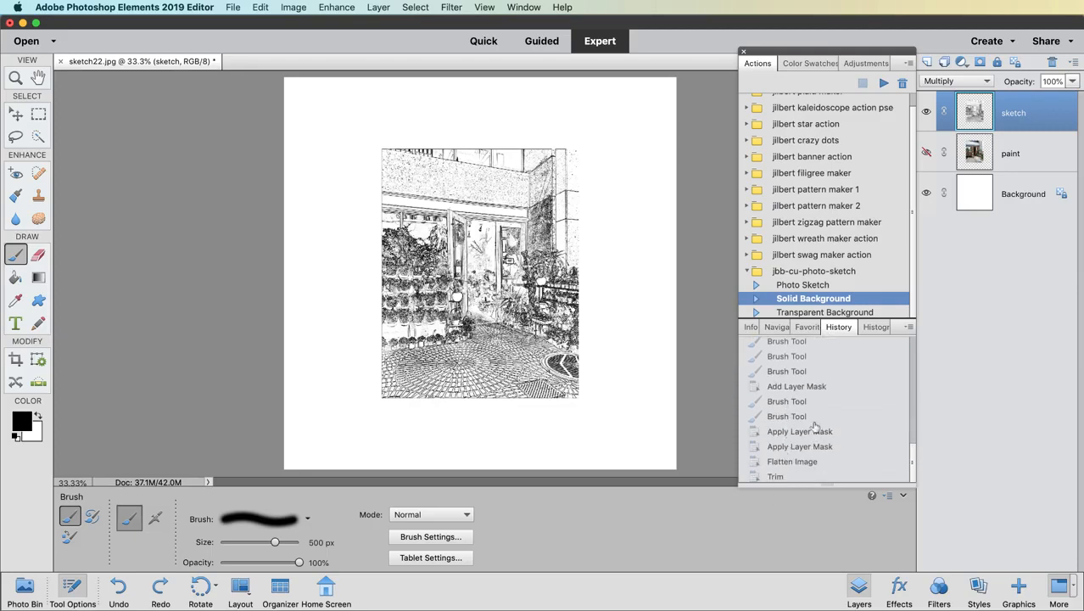
{"action": "left_click", "coordinate": [790, 387]}
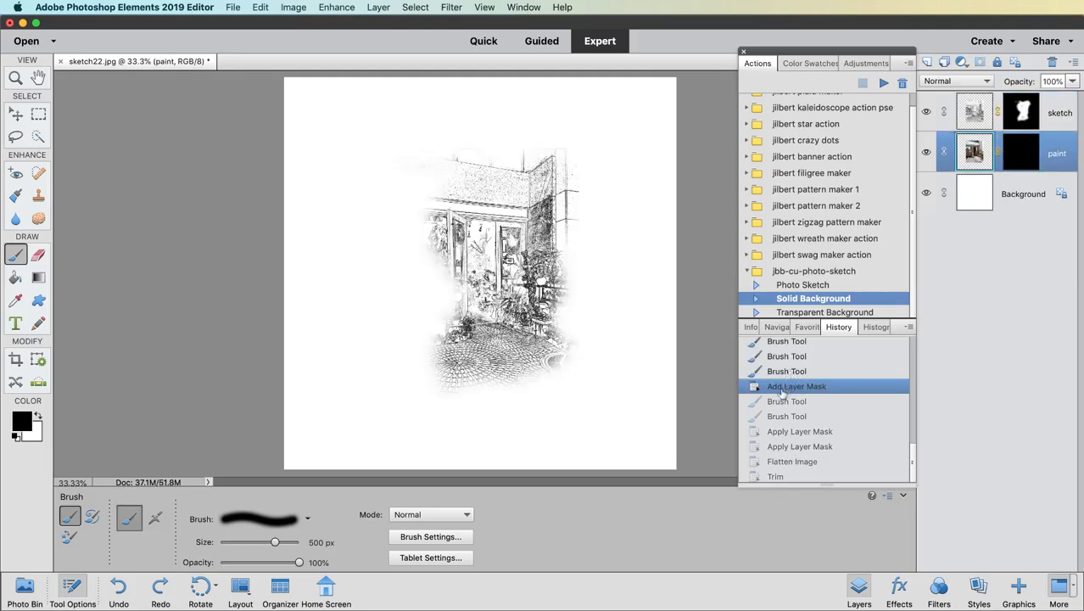
{"action": "left_click", "coordinate": [787, 419]}
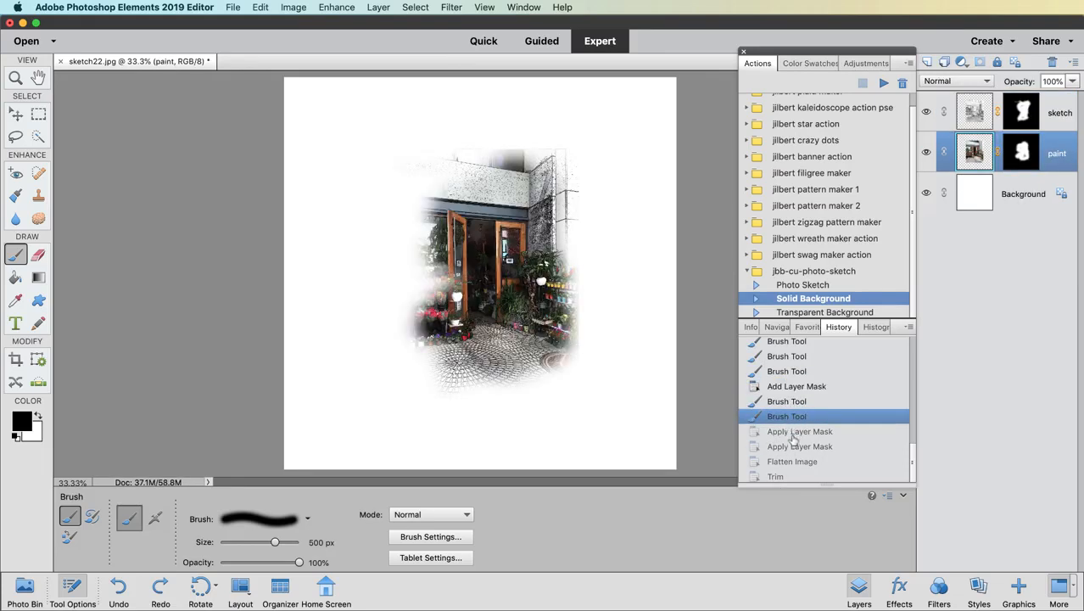
{"action": "left_click", "coordinate": [793, 432]}
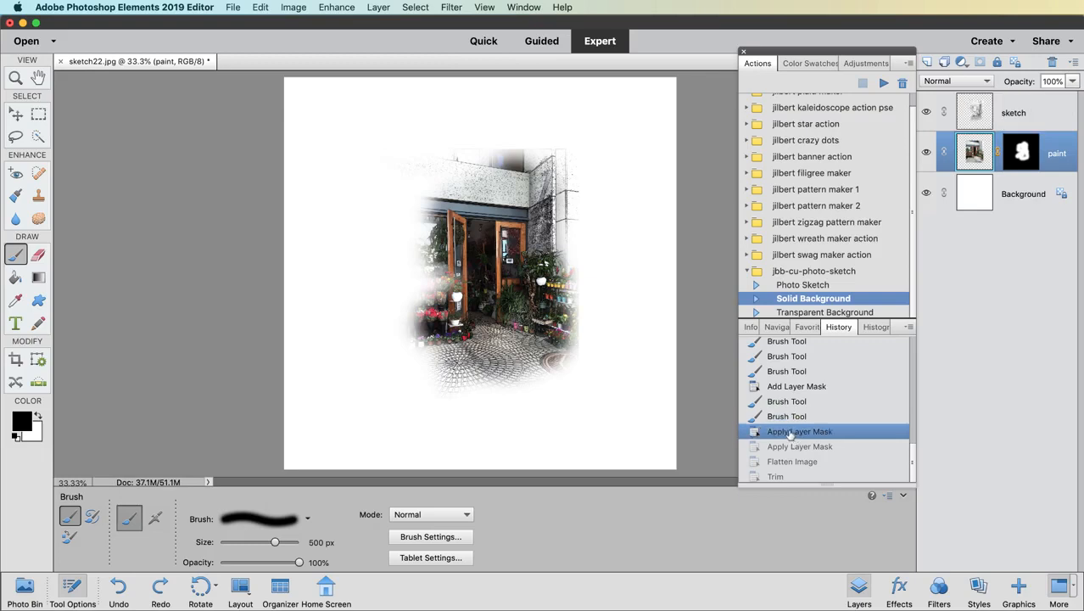
{"action": "left_click", "coordinate": [792, 417]}
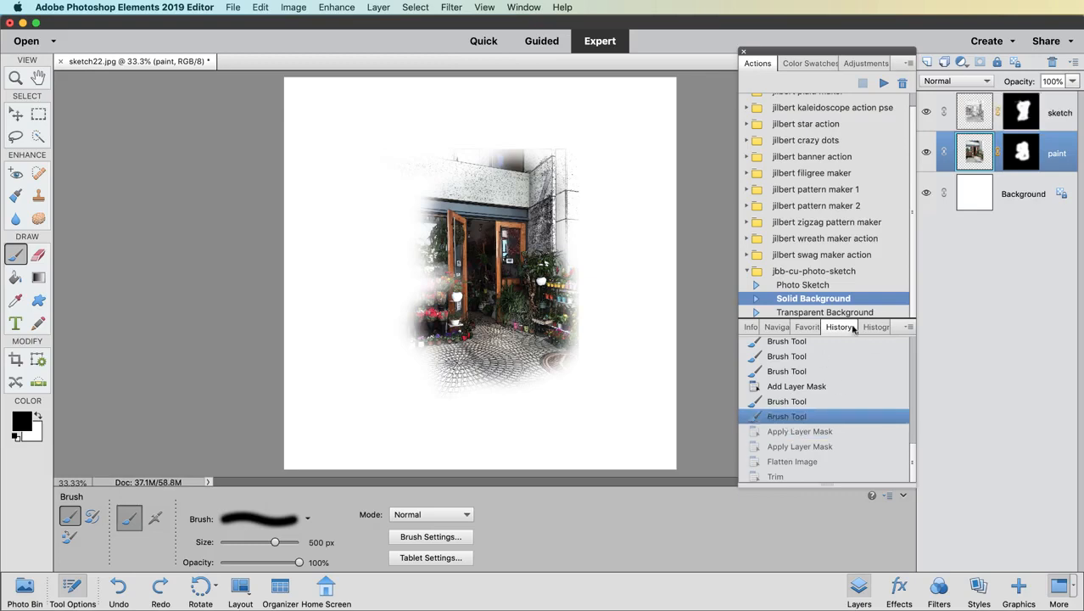
Step: Run the Transparent Background action and save the image to the Desktop as sketch22.png with Smallest / Slow compression and no interlacing
{"action": "left_click", "coordinate": [794, 313]}
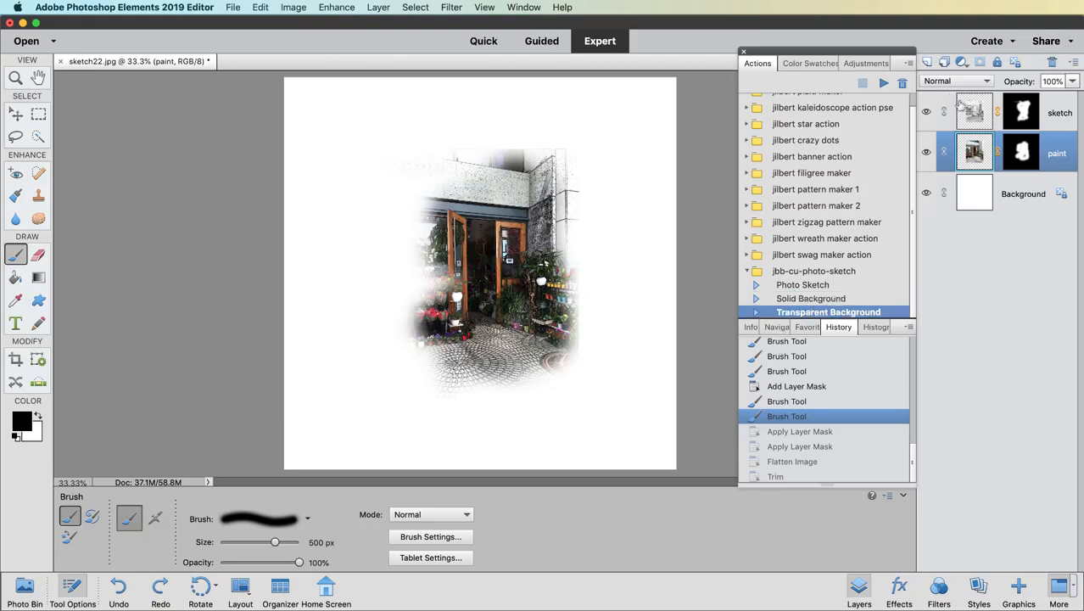
{"action": "left_click", "coordinate": [884, 84]}
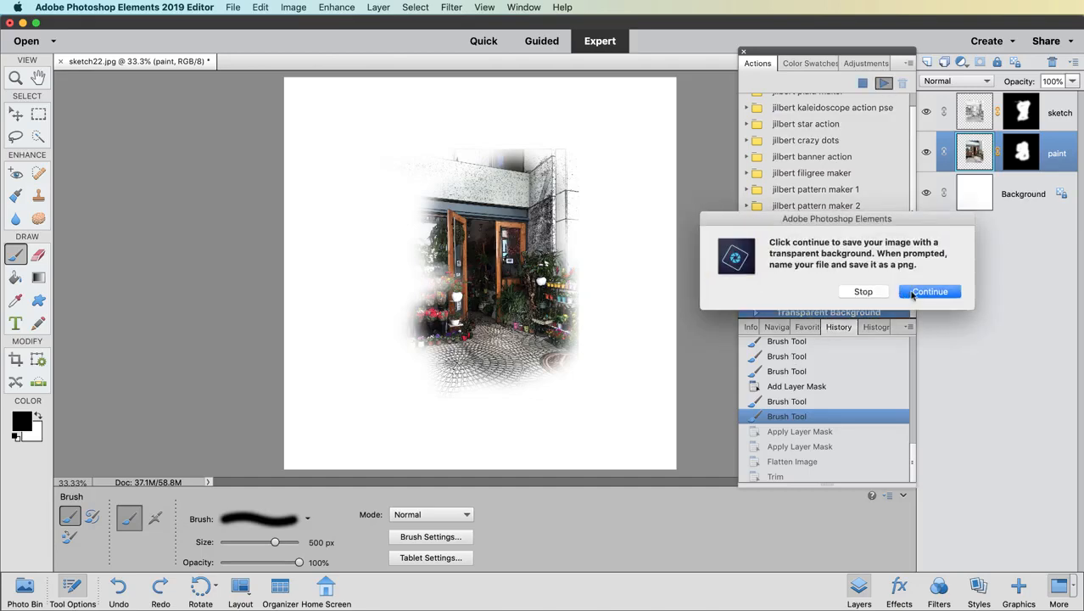
{"action": "left_click", "coordinate": [922, 293]}
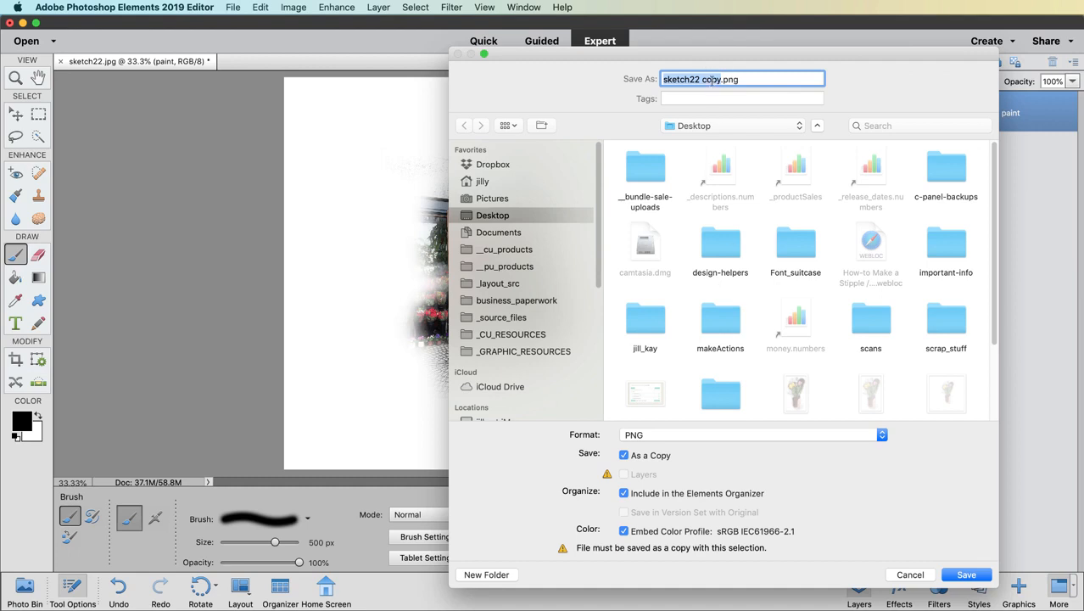
{"action": "key", "text": "Right"}
{"action": "key", "text": "BackSpace"}
{"action": "key", "text": "BackSpace"}
{"action": "key", "text": "BackSpace"}
{"action": "key", "text": "BackSpace"}
{"action": "key", "text": "BackSpace"}
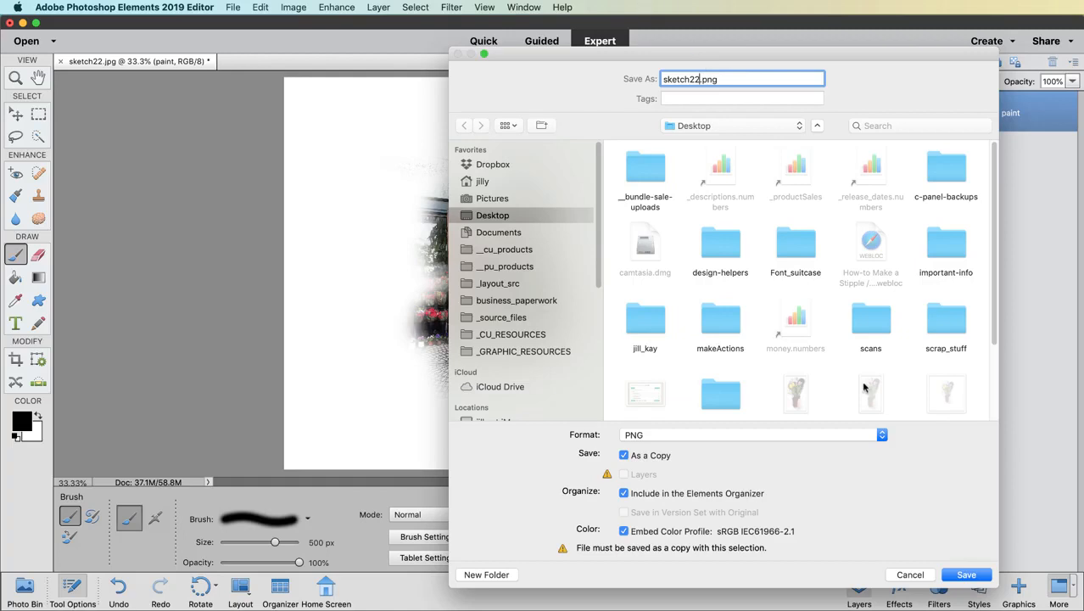
{"action": "left_click", "coordinate": [967, 575]}
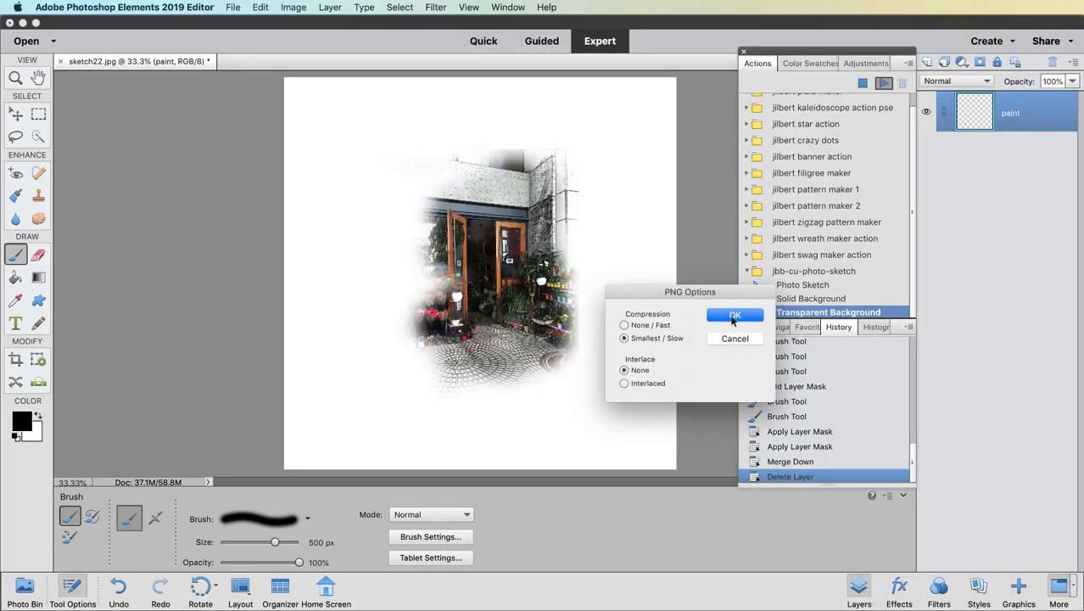
{"action": "left_click", "coordinate": [729, 318]}
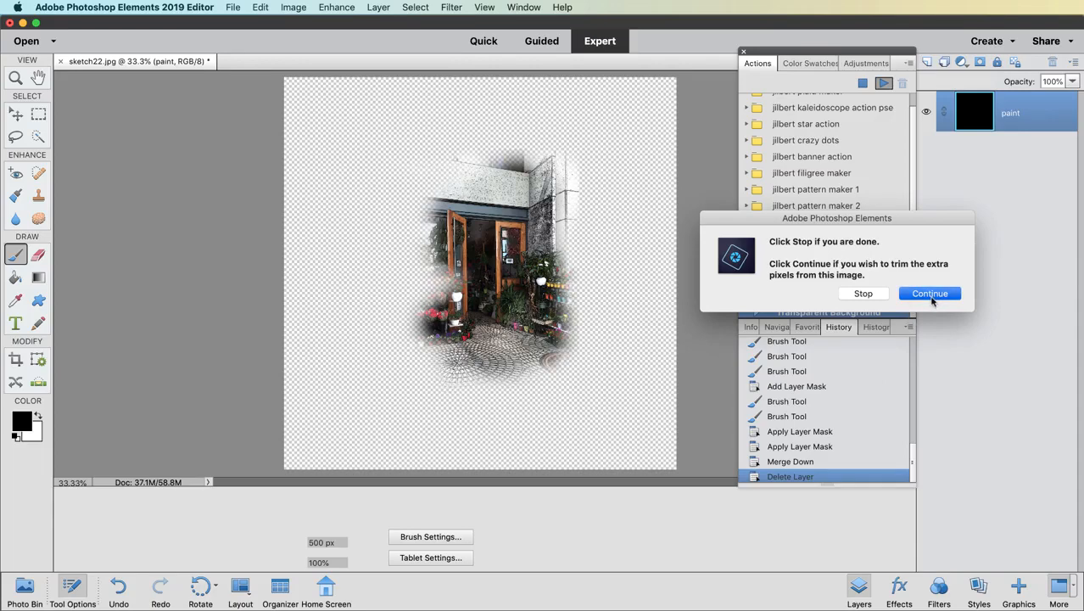
Step: Continue the action to trim the extra pixels, save the transparent image to the Desktop as sketch23.png, and end the action
{"action": "left_click", "coordinate": [930, 293]}
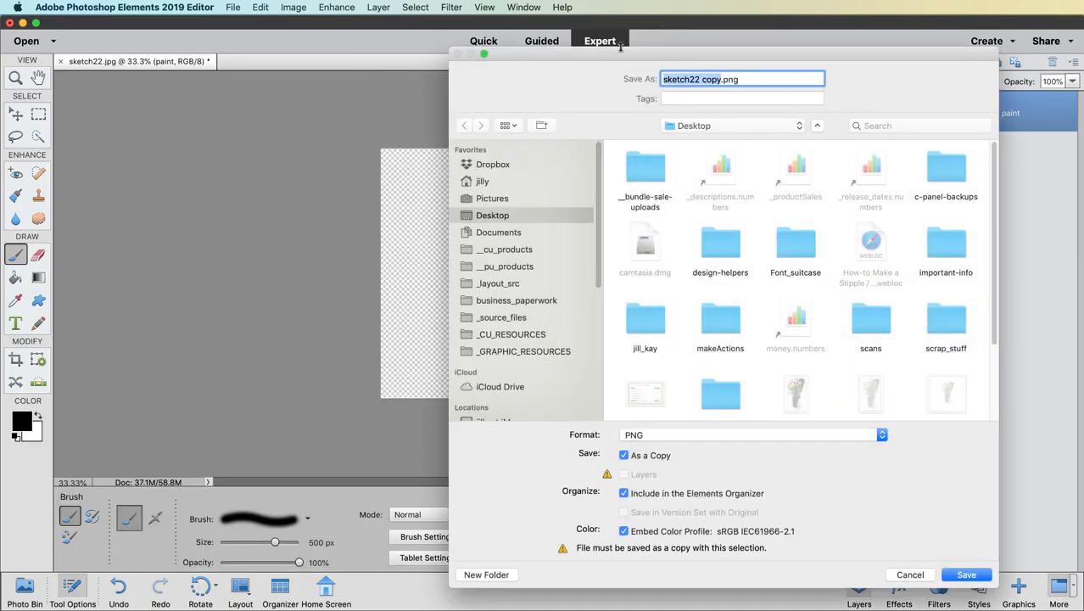
{"action": "left_click", "coordinate": [719, 78]}
{"action": "key", "text": "BackSpace"}
{"action": "key", "text": "BackSpace"}
{"action": "key", "text": "BackSpace"}
{"action": "key", "text": "BackSpace"}
{"action": "key", "text": "BackSpace"}
{"action": "key", "text": "BackSpace"}
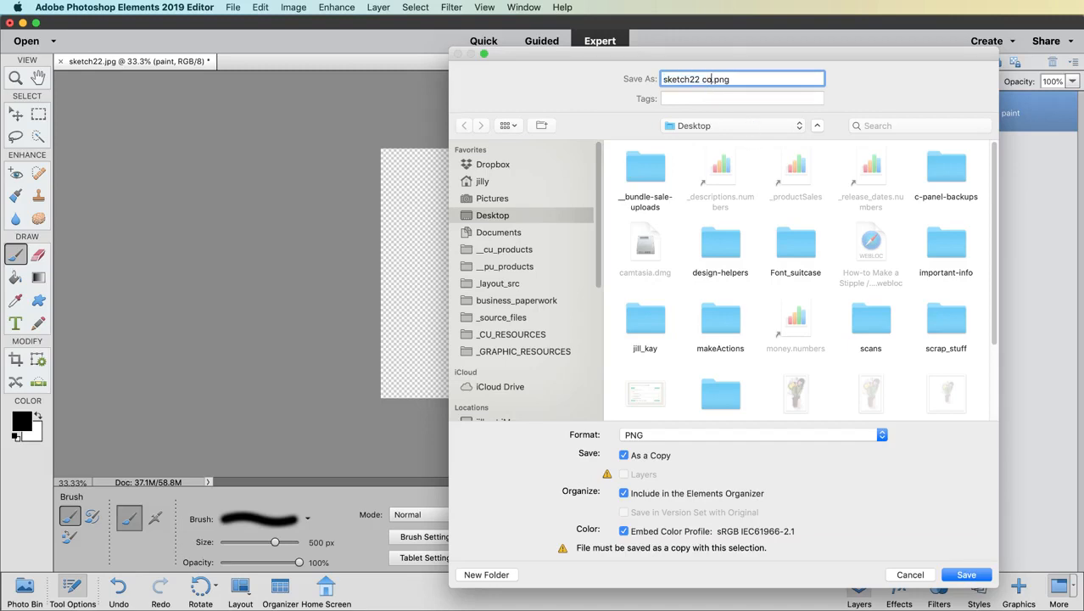
{"action": "type", "text": "3"}
{"action": "left_click", "coordinate": [964, 576]}
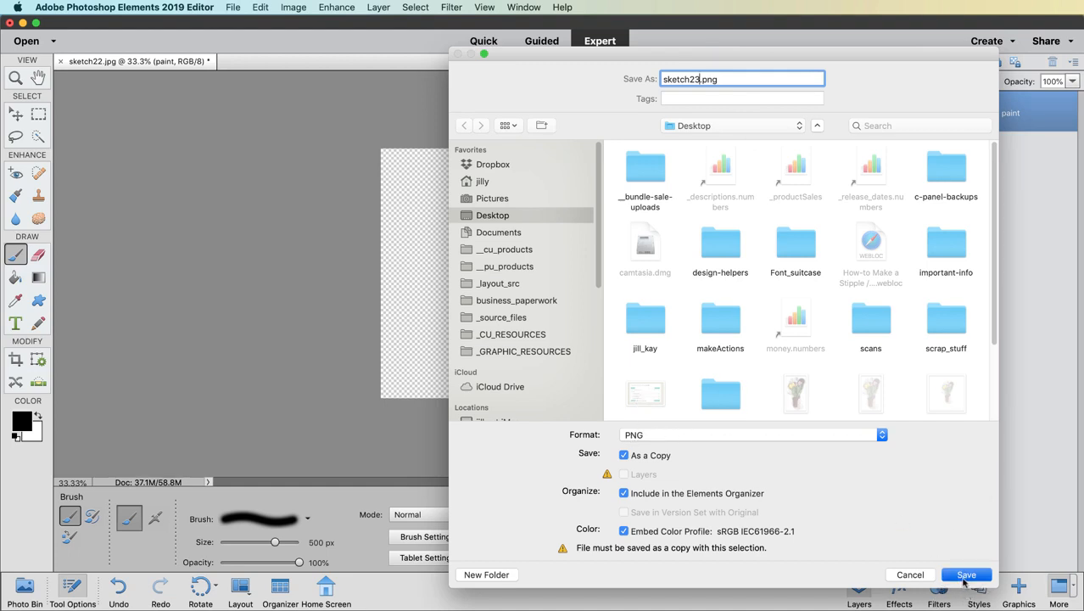
{"action": "left_click", "coordinate": [750, 312]}
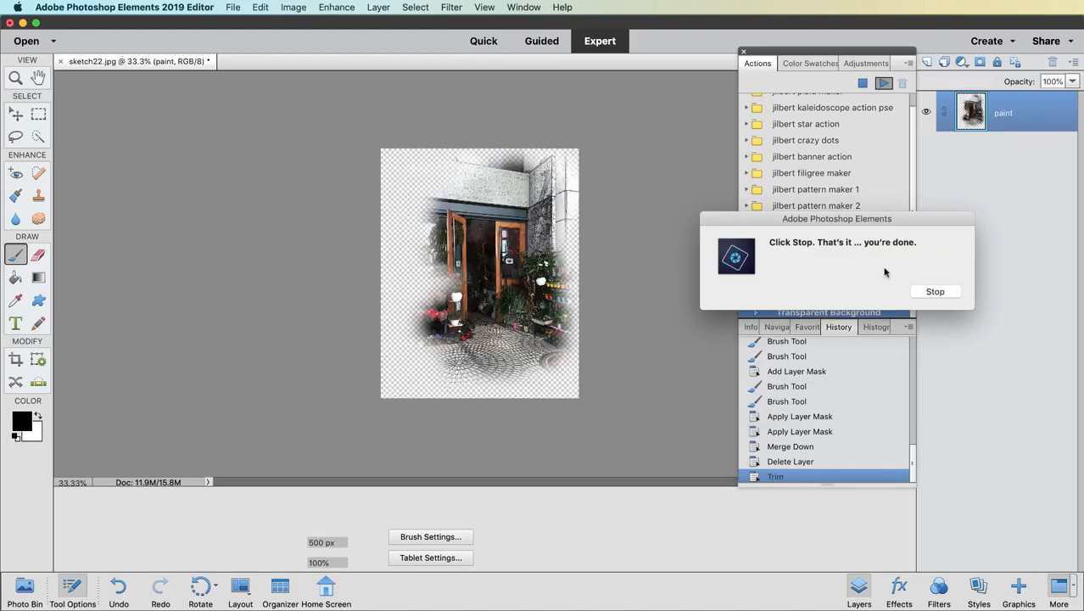
{"action": "left_click", "coordinate": [940, 293]}
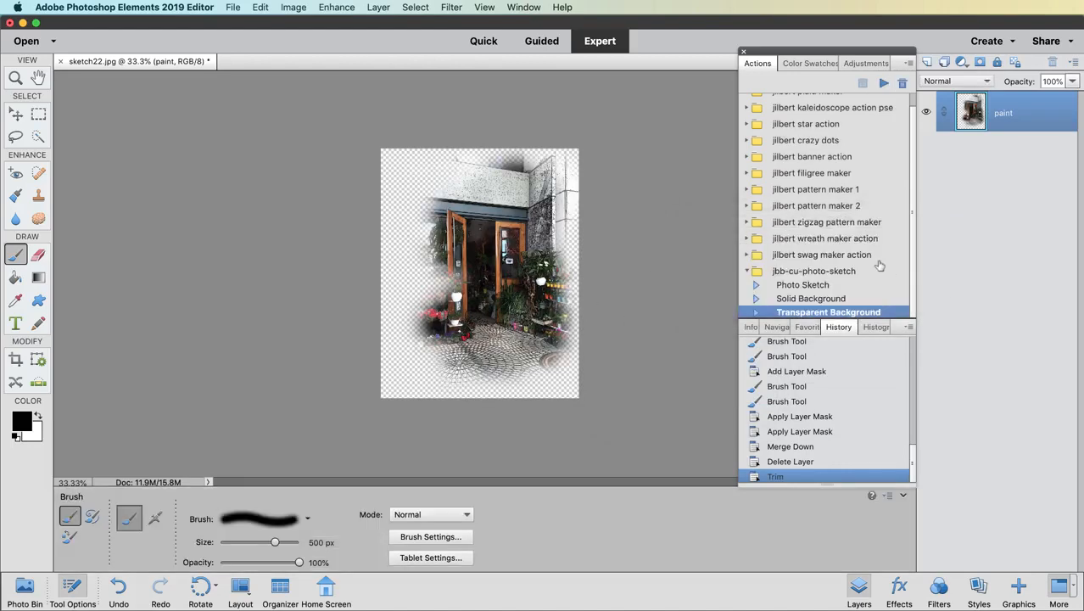